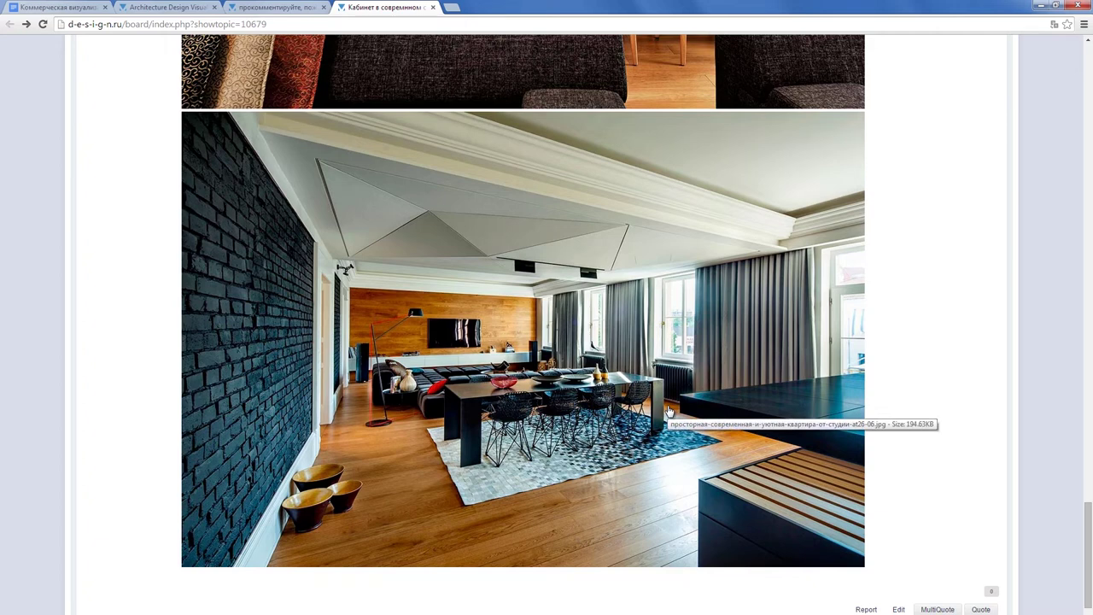
Examine the interior reference photos and the night-time office render in the forum topic, comparing their lighting and contrast
scroll(667, 406, up, 5)
scroll(657, 359, down, 7)
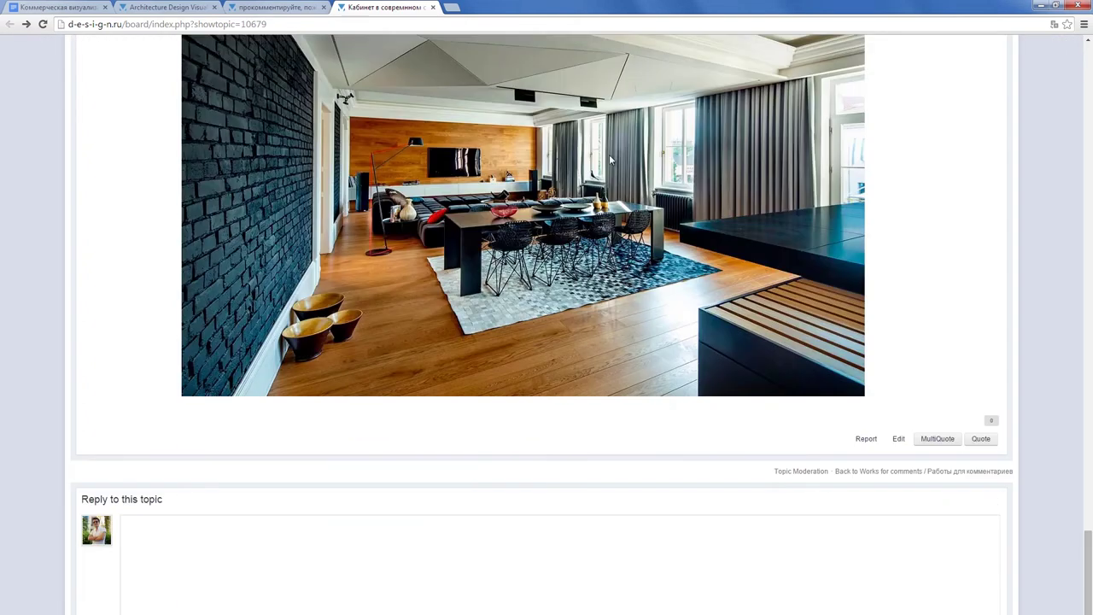
scroll(630, 285, up, 4)
scroll(629, 286, down, 3)
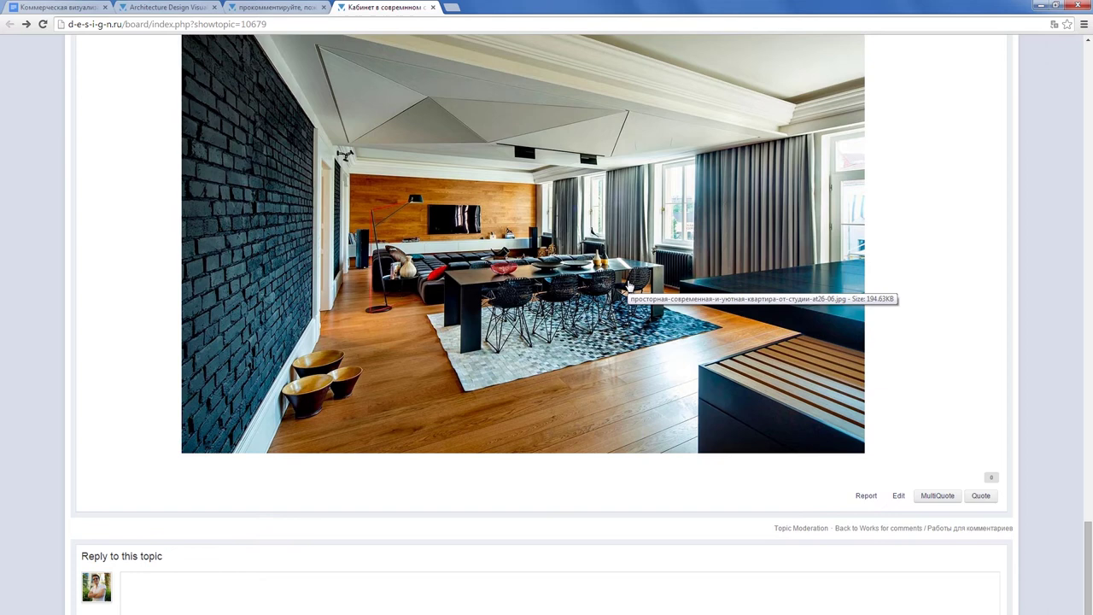
scroll(630, 288, up, 10)
scroll(629, 290, down, 6)
scroll(629, 290, up, 5)
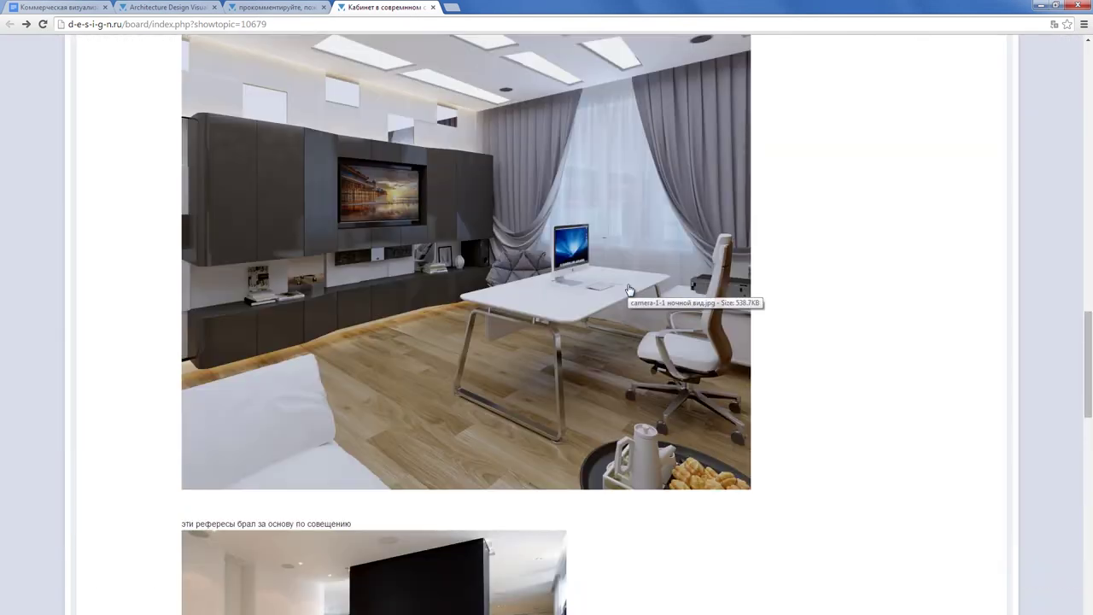
scroll(629, 290, up, 8)
scroll(629, 290, up, 10)
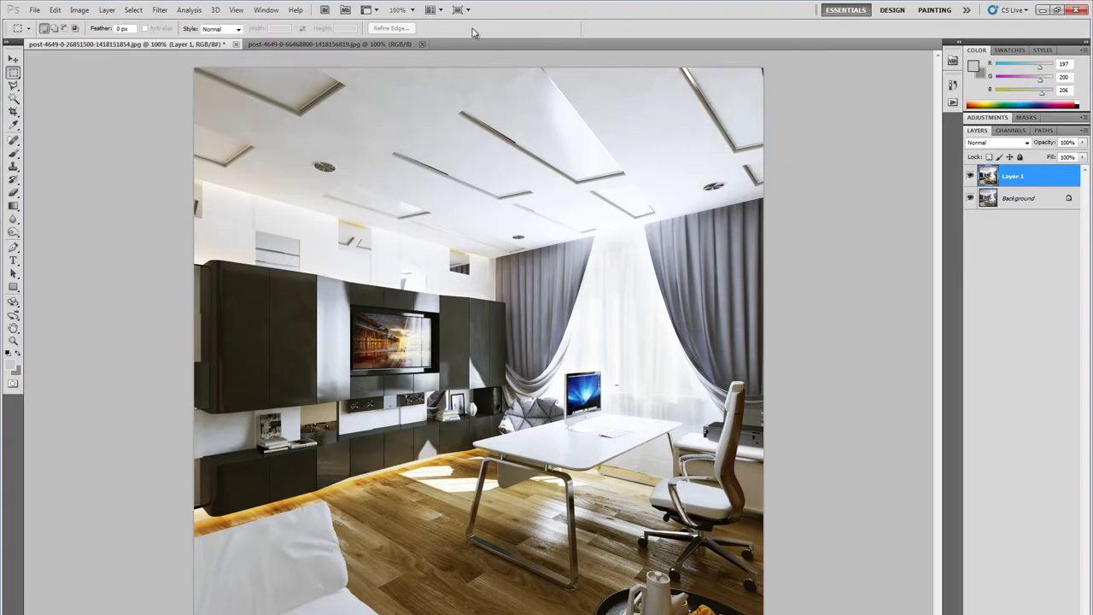
Switch to Photoshop and toggle Layer 1's visibility repeatedly to compare the edited render with the original
click(970, 175)
click(970, 175)
click(970, 175)
click(970, 175)
click(970, 175)
click(969, 175)
click(969, 175)
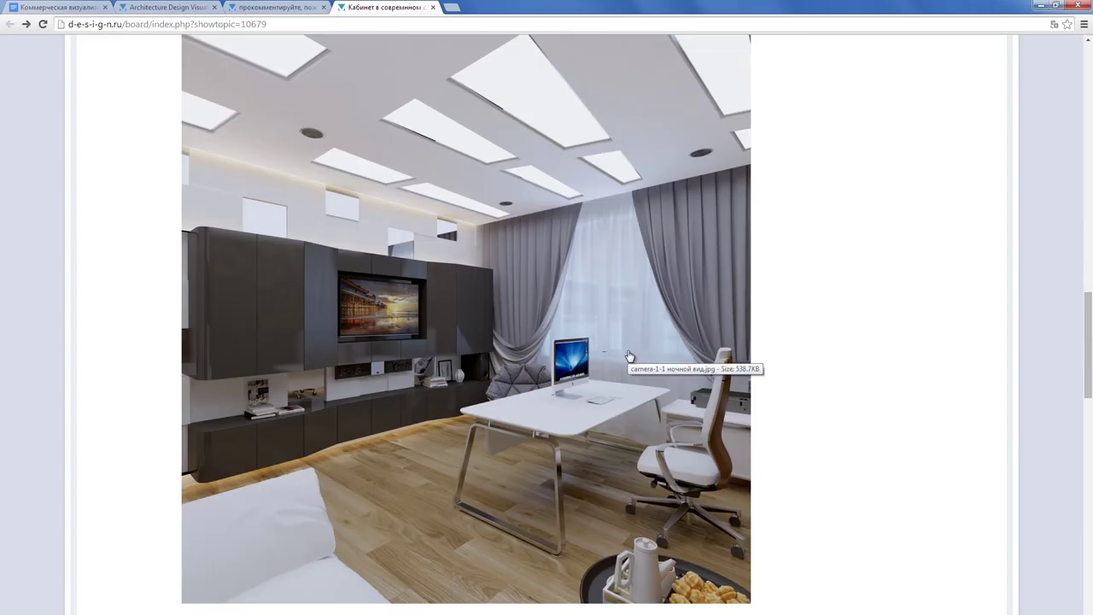
Return to the forum topic in the browser and review the reference photos, then the daytime render
scroll(628, 359, down, 10)
scroll(629, 356, down, 4)
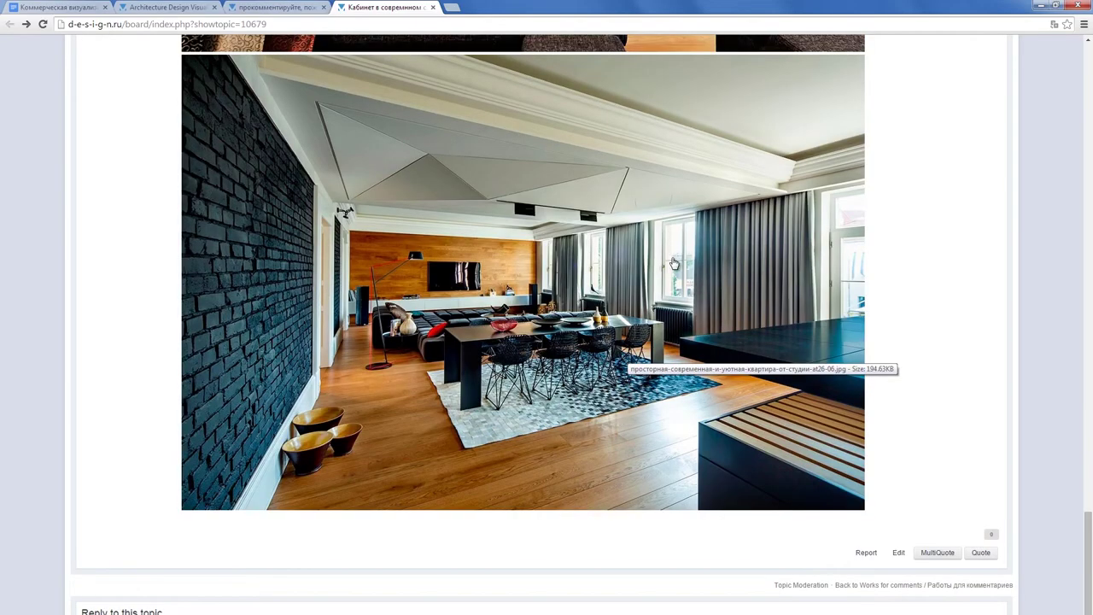
scroll(808, 327, down, 3)
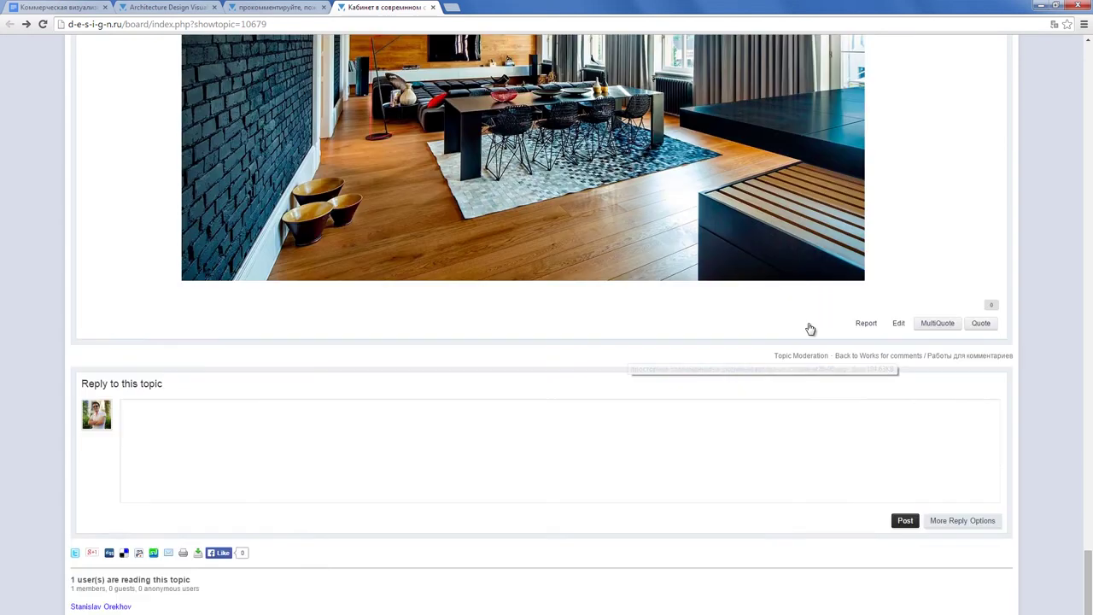
scroll(808, 327, up, 10)
scroll(808, 327, up, 15)
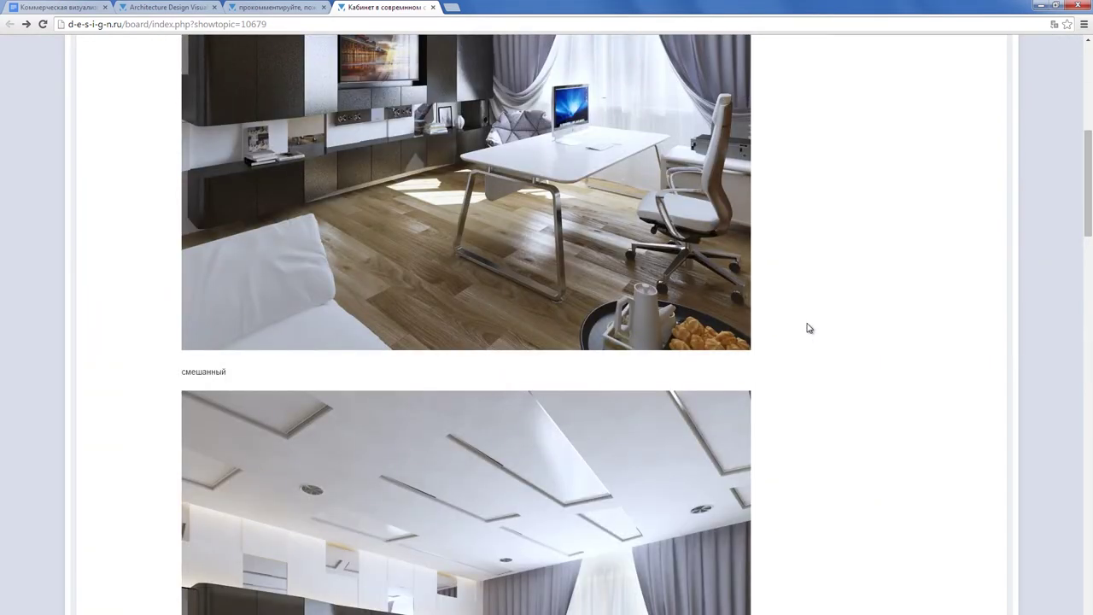
scroll(808, 327, up, 3)
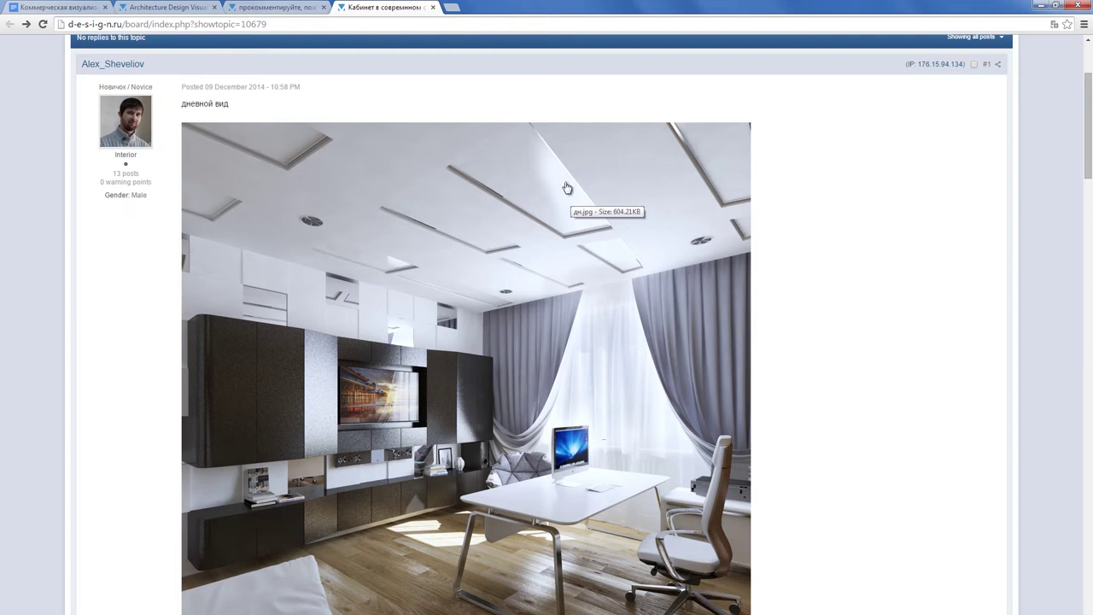
Examine the daytime office render closely, including its ceiling, window, furniture and sunlit floor
scroll(623, 272, down, 1)
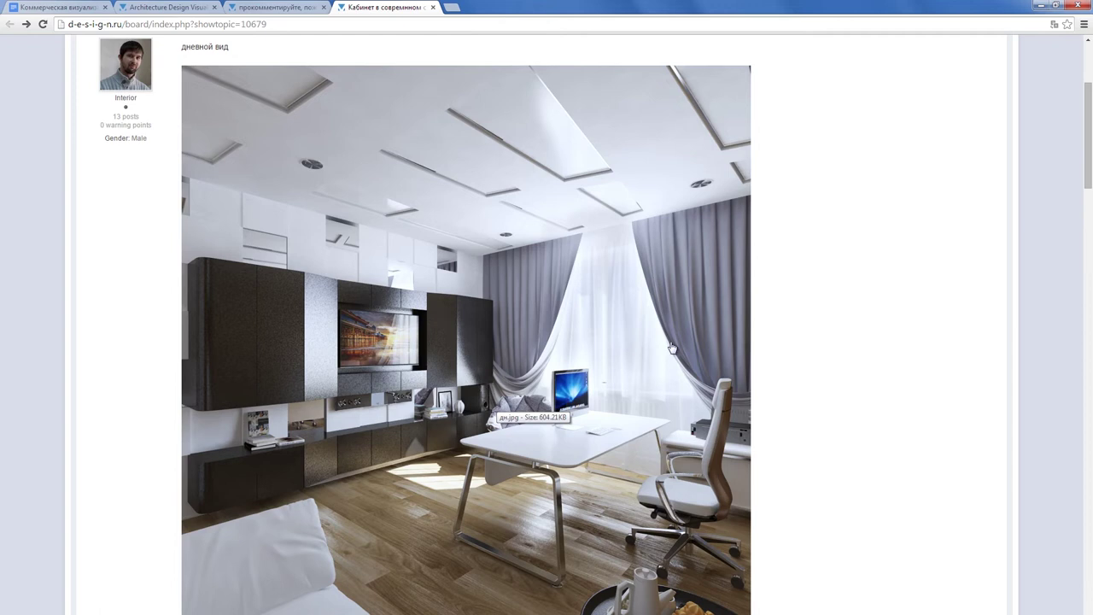
scroll(572, 416, down, 3)
scroll(594, 400, up, 2)
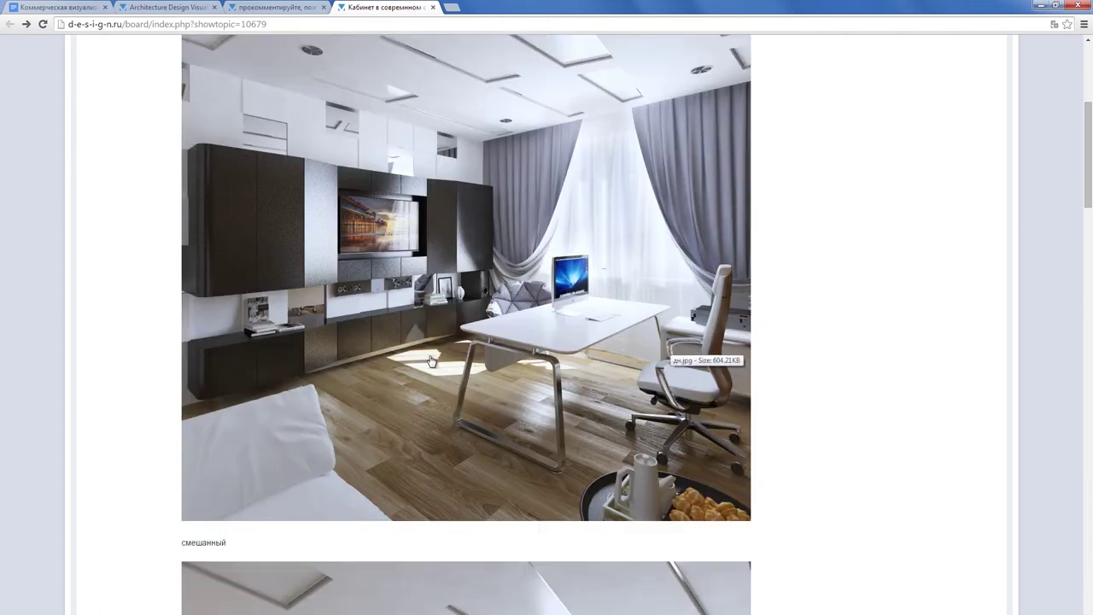
scroll(431, 362, up, 3)
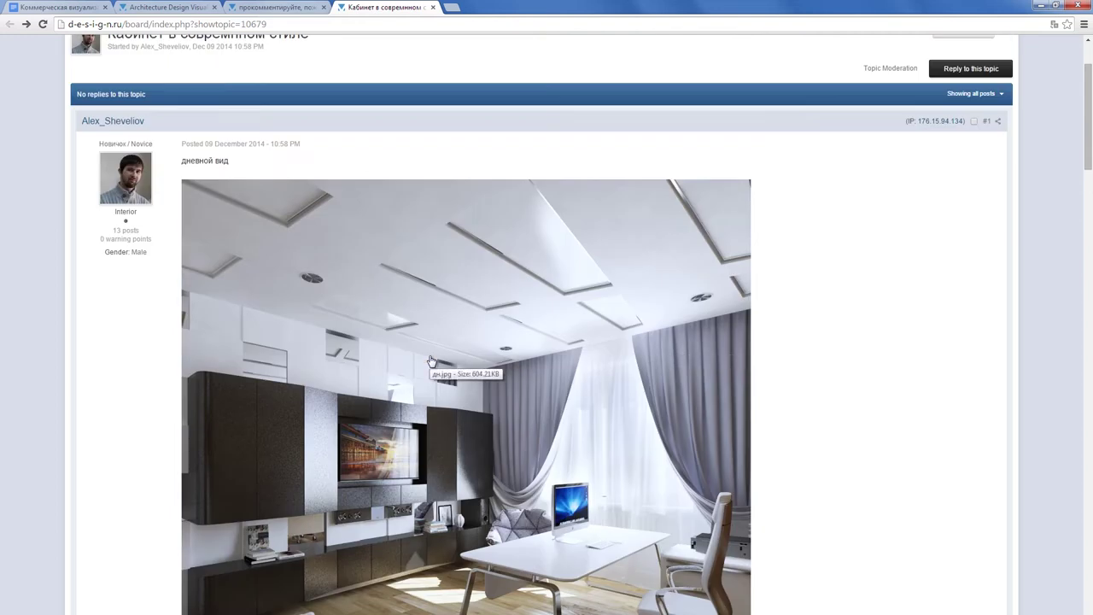
scroll(431, 362, down, 1)
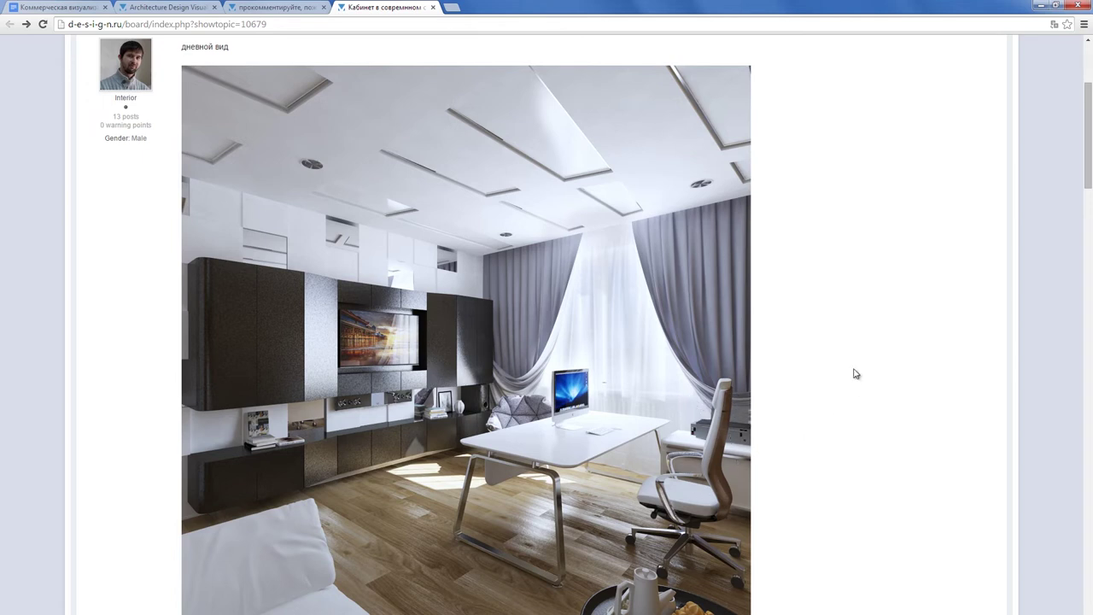
scroll(818, 338, down, 5)
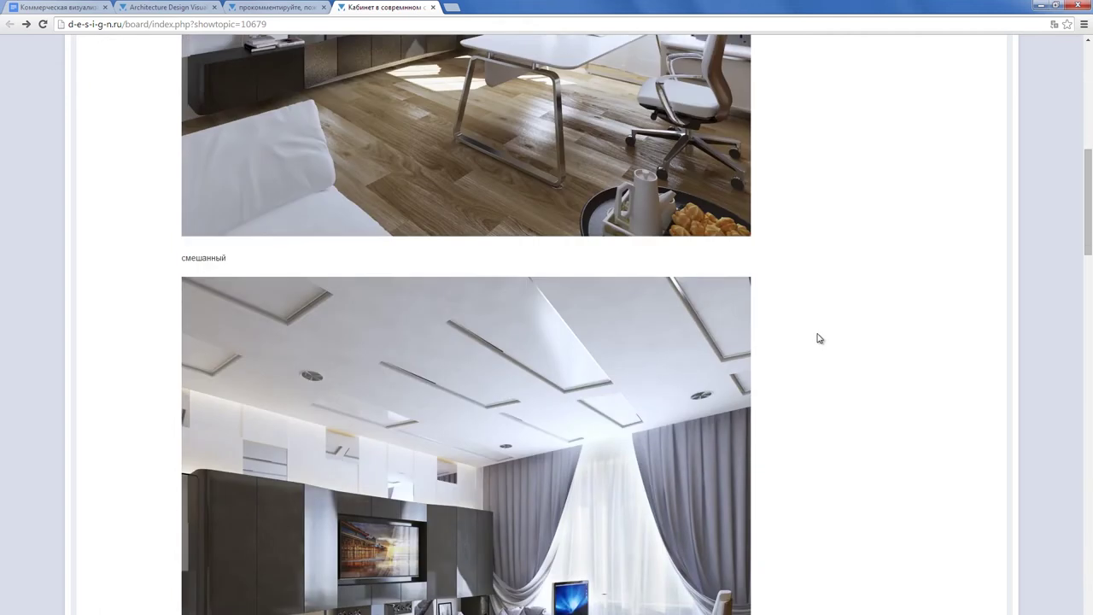
Study the mixed-lighting render and compare it with the brick-wall apartment reference photo
scroll(818, 338, down, 3)
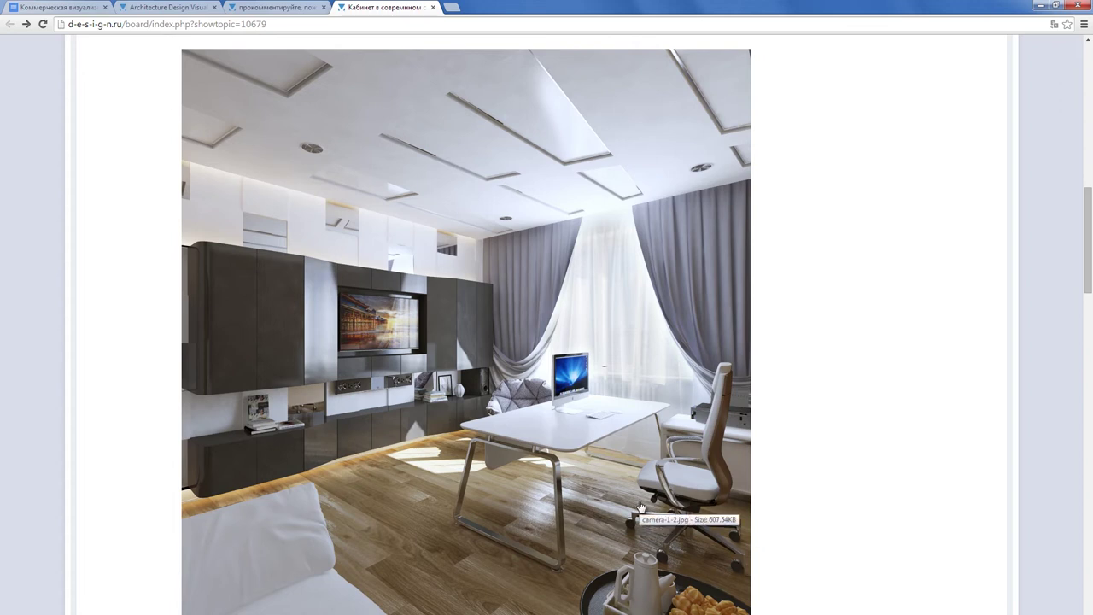
scroll(640, 507, down, 9)
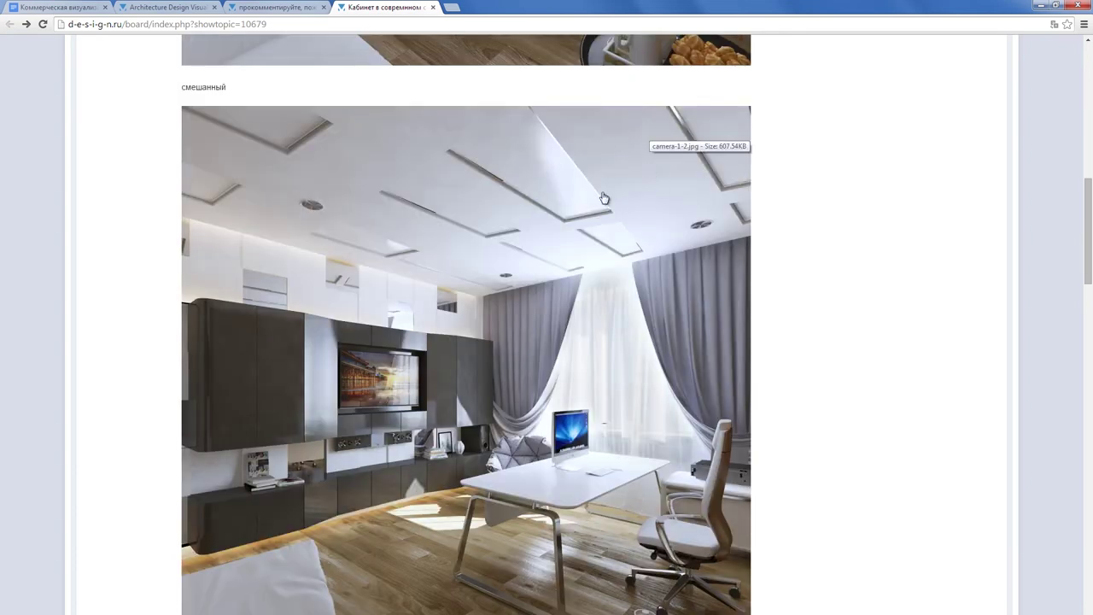
scroll(641, 232, down, 9)
scroll(640, 232, down, 15)
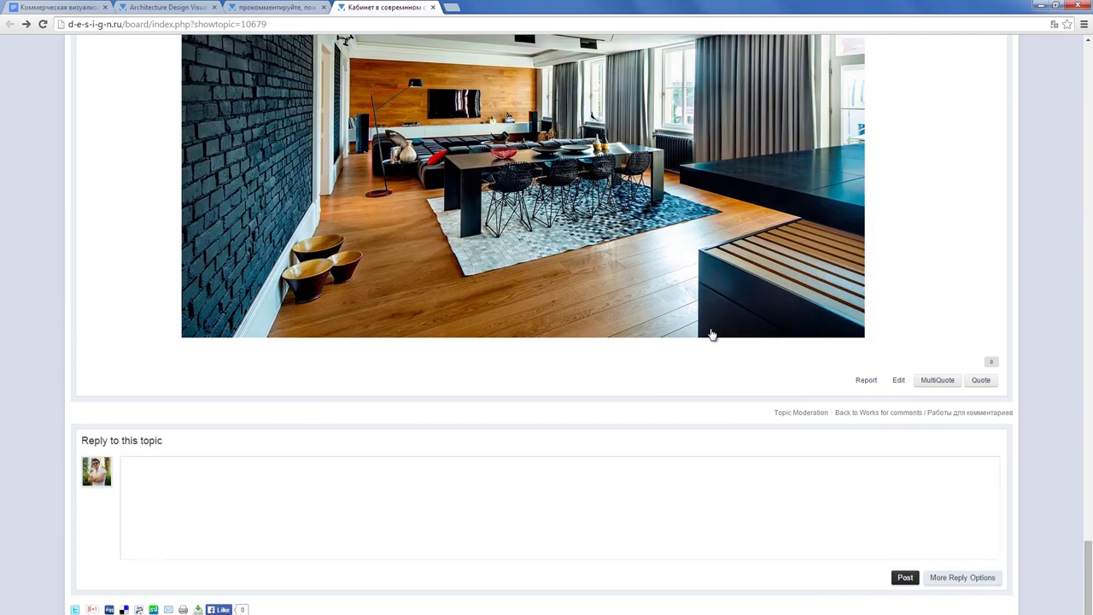
scroll(709, 341, up, 15)
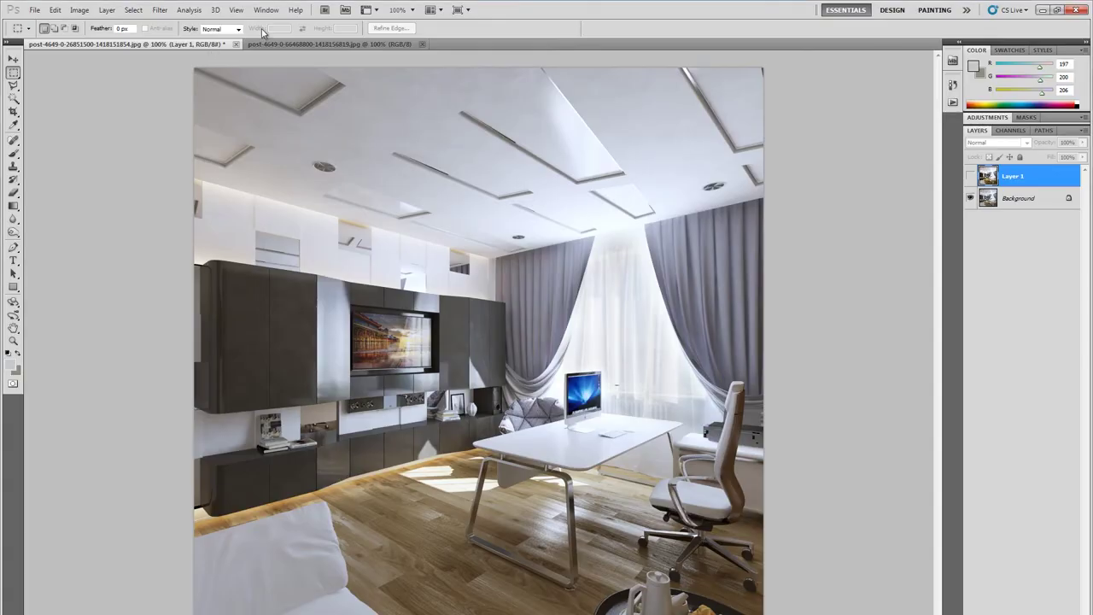
click(34, 10)
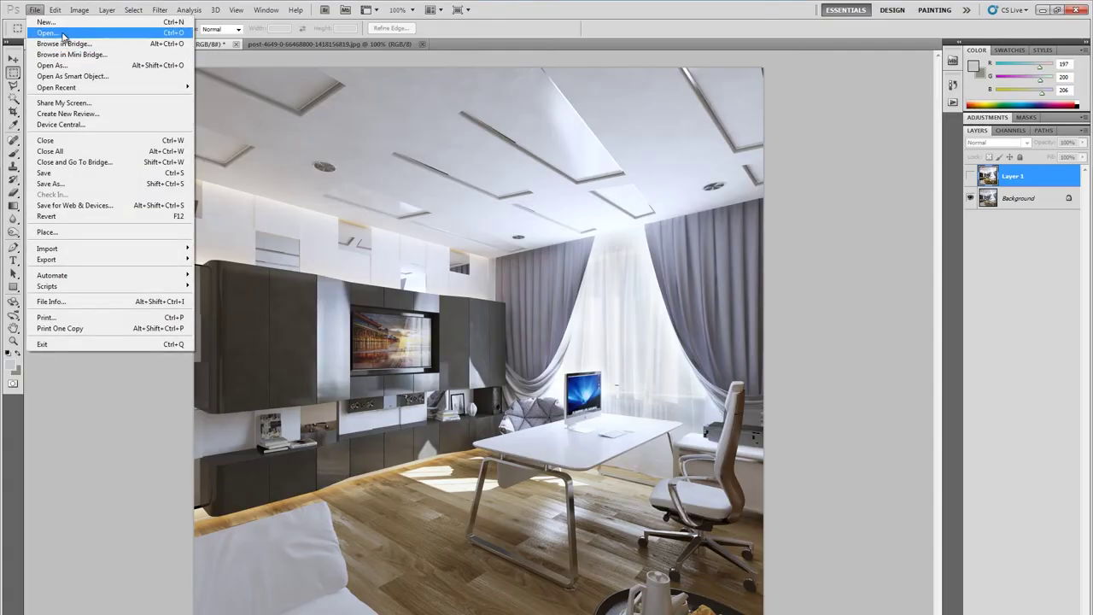
click(64, 34)
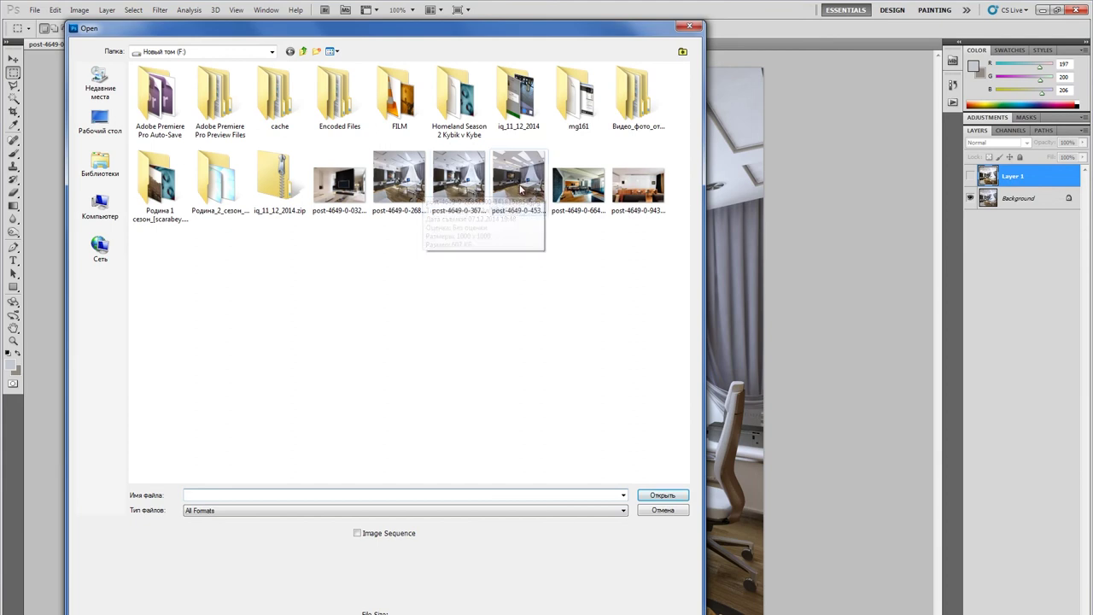
click(521, 190)
double_click(503, 192)
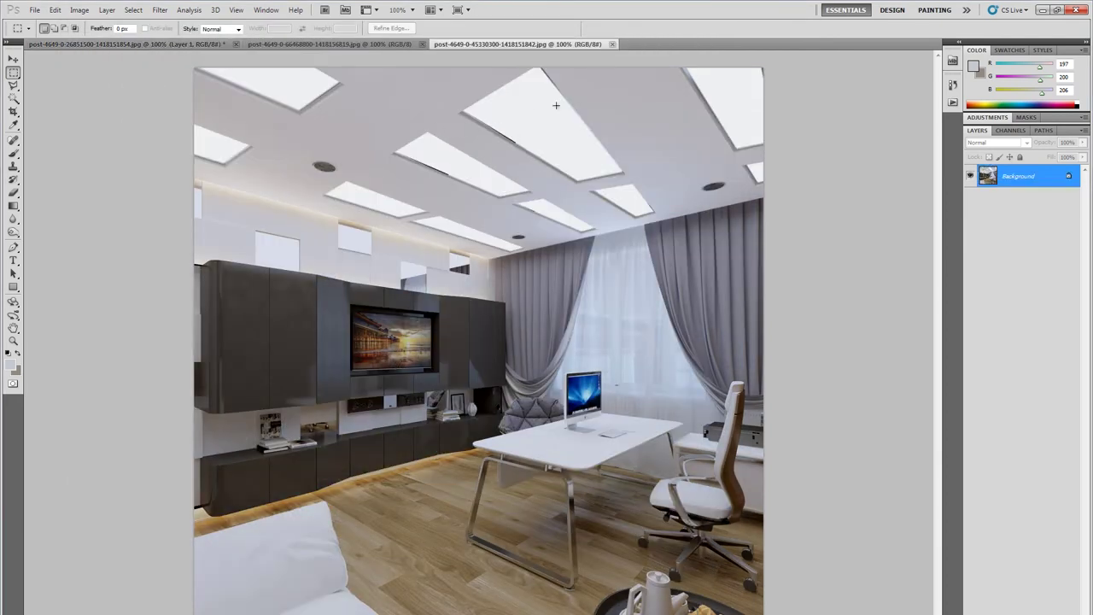
click(540, 118)
Apply a Brightness/Contrast adjustment to the night render with brightness -13 and contrast 100
click(79, 10)
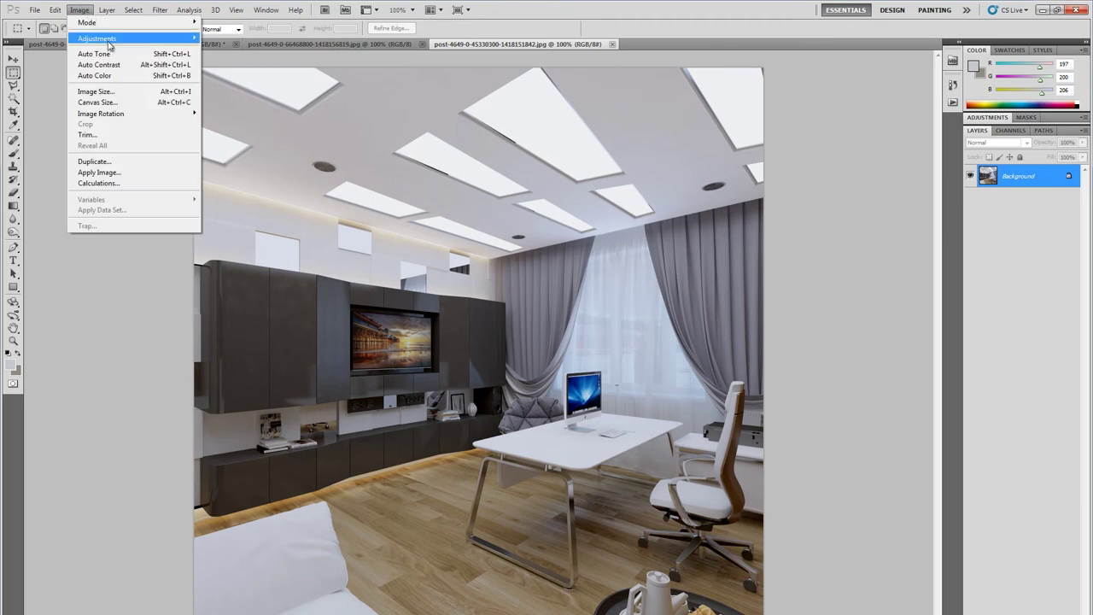
mouse_move(111, 38)
click(240, 37)
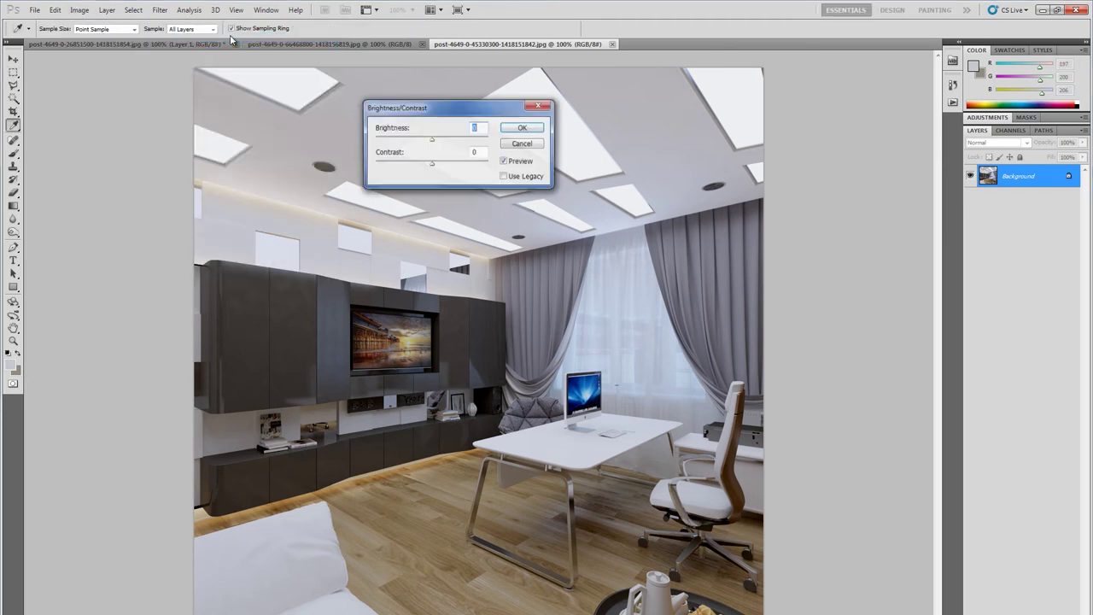
drag(433, 167, 483, 167)
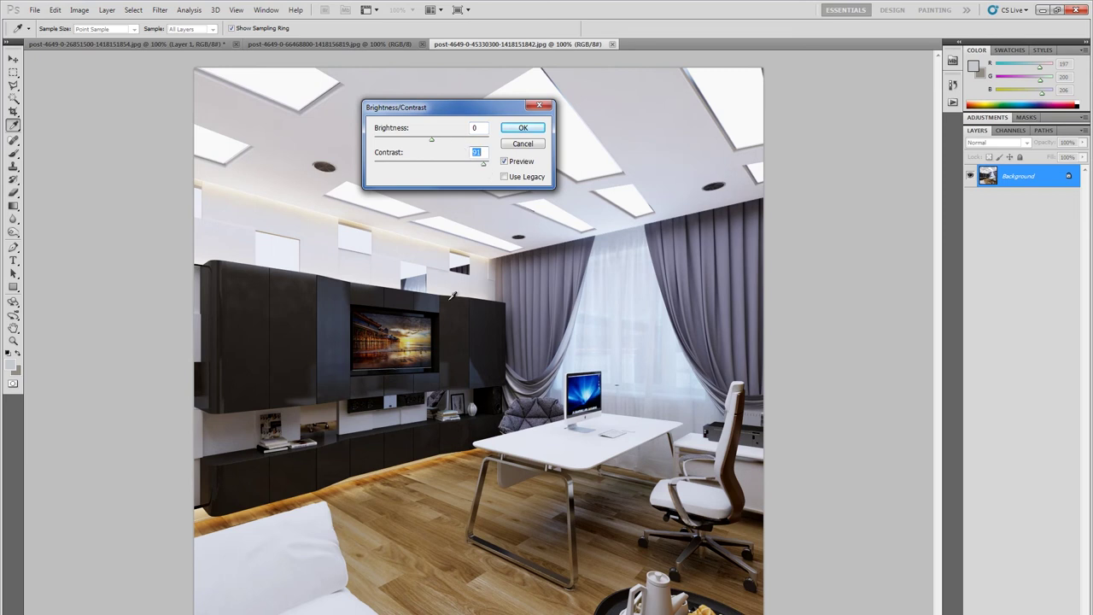
click(434, 139)
drag(430, 139, 425, 140)
click(481, 167)
drag(483, 165, 504, 164)
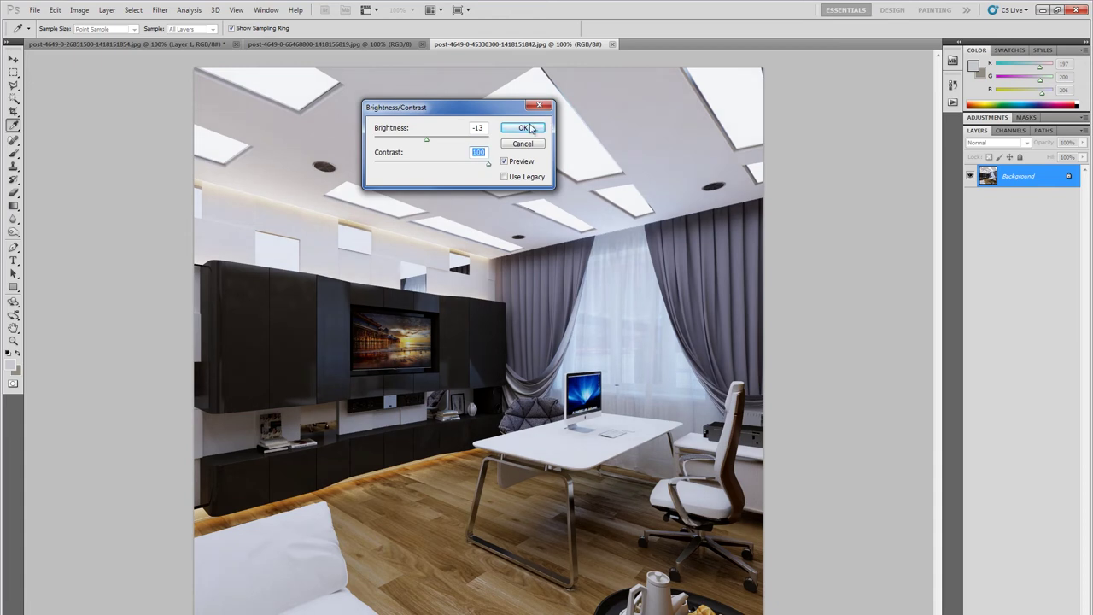
click(530, 129)
Saturate the warm cove lighting along the ceiling edge and below the cabinets using the Sponge tool at size 200 and 22% flow
key(m)
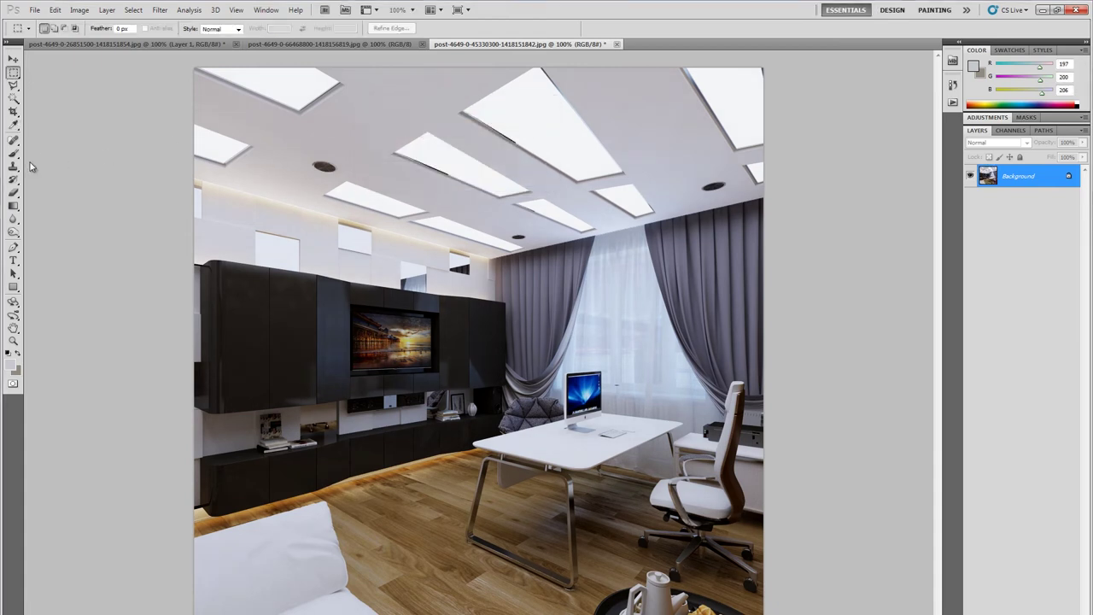
drag(13, 232, 40, 256)
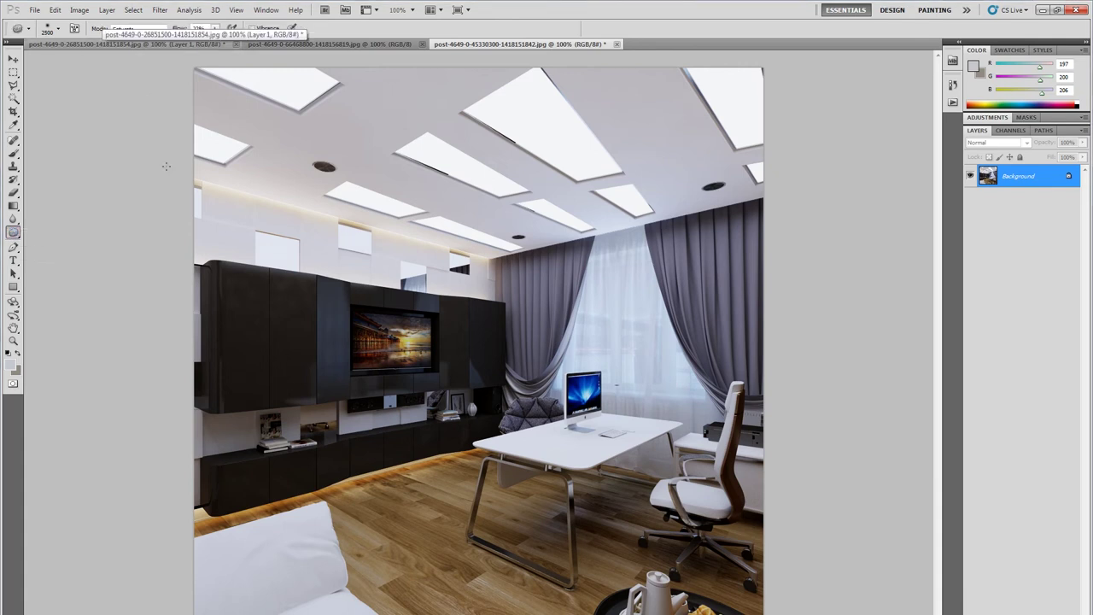
key(bracketright)
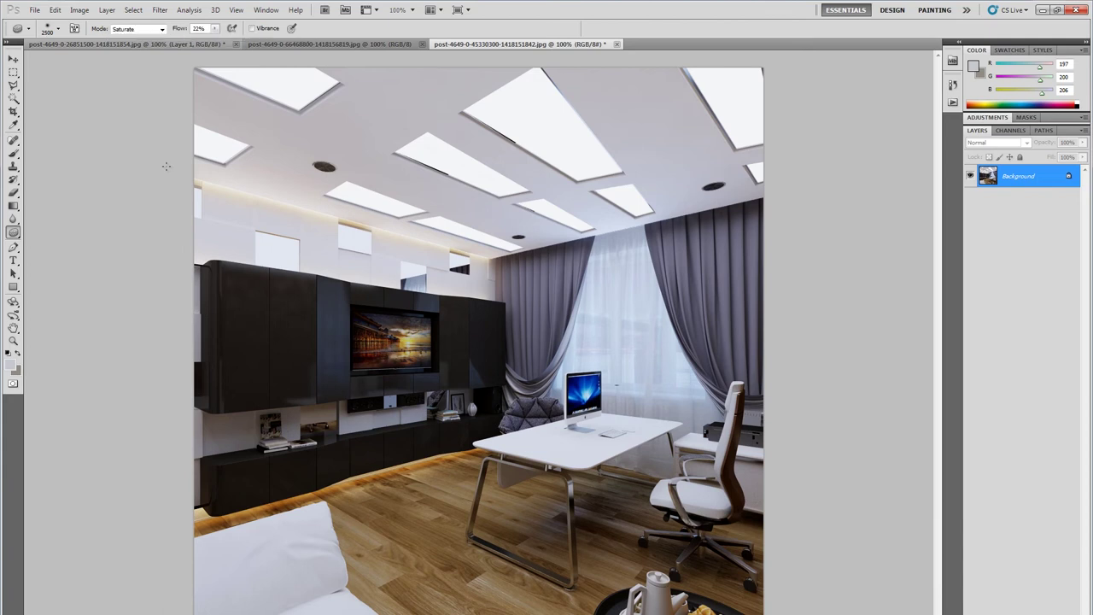
click(14, 74)
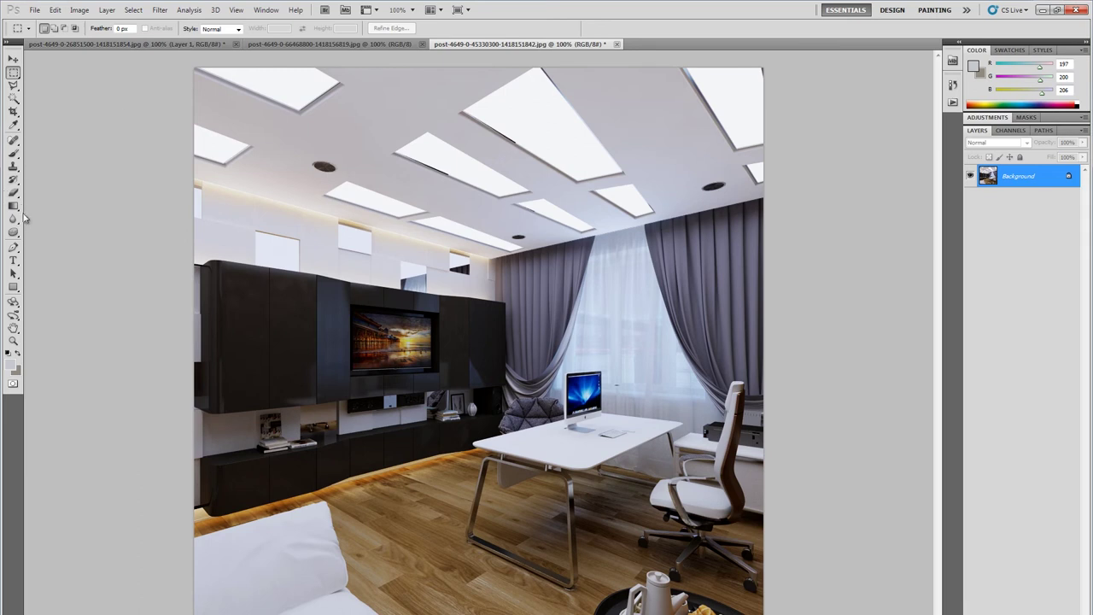
click(14, 232)
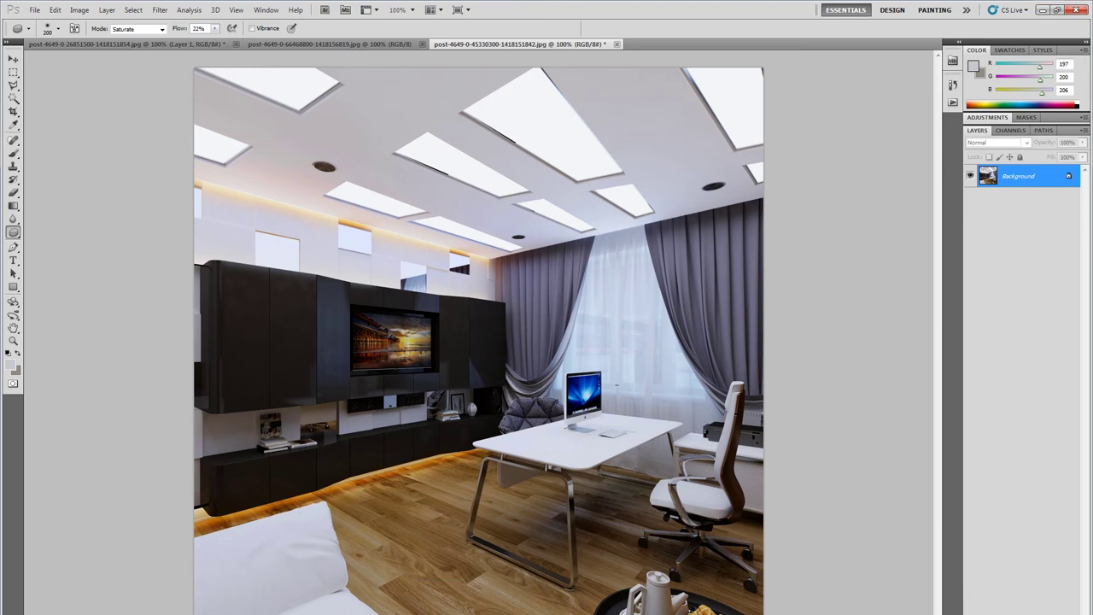
Copy the whole image onto a new layer and colour-balance it: midtones -55 toward yellow and slightly magenta, highlights slightly toward blue and cyan
key(ctrl+a)
key(ctrl+c)
key(ctrl+v)
key(ctrl+b)
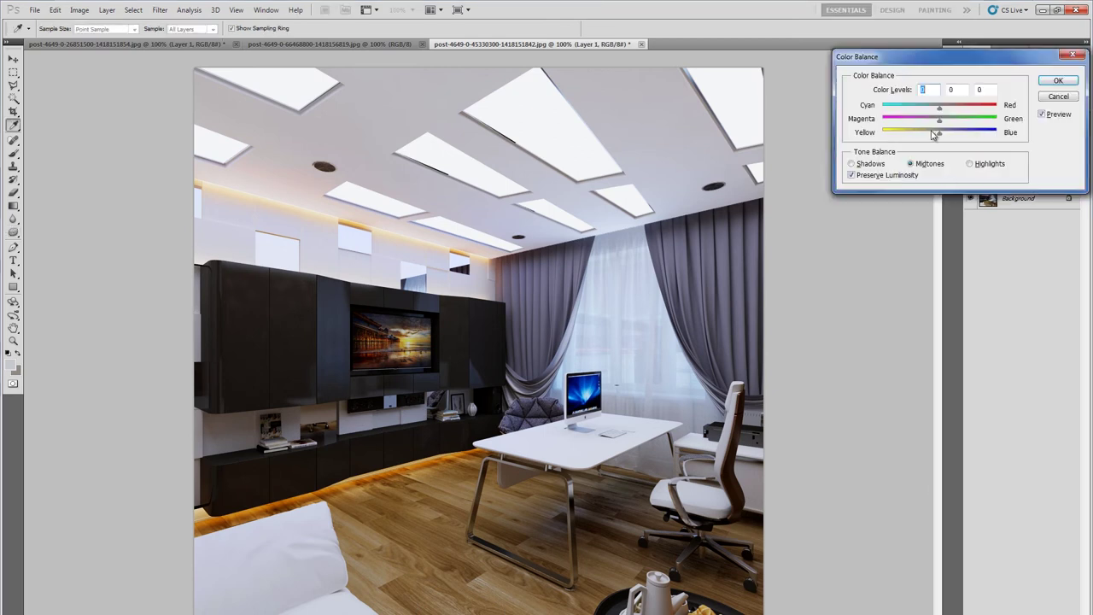
click(922, 135)
drag(918, 137, 912, 140)
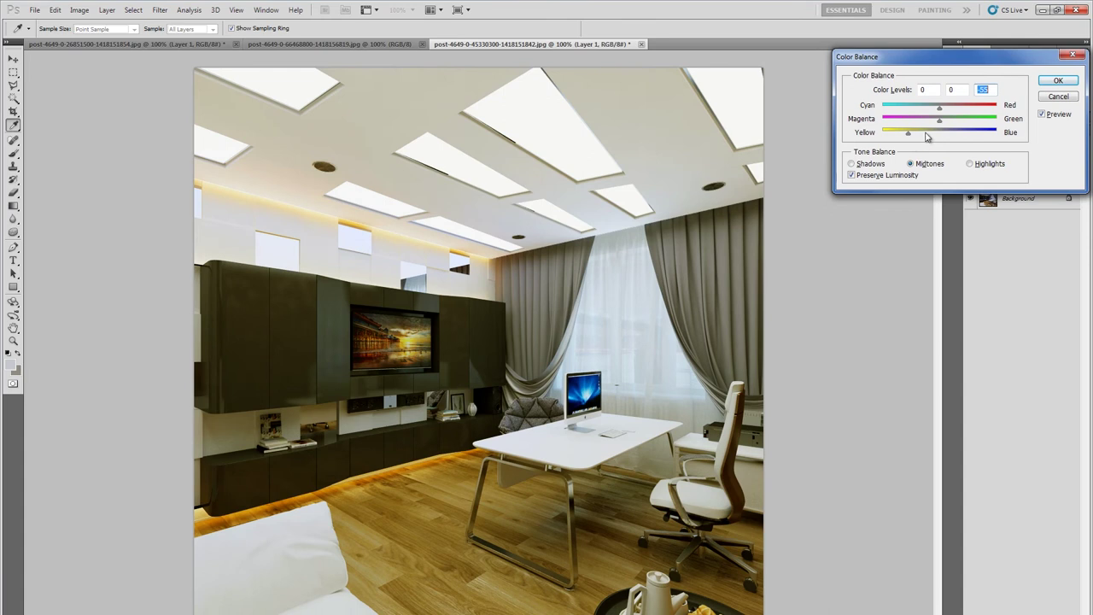
click(932, 124)
click(970, 164)
click(948, 135)
click(937, 106)
click(1058, 82)
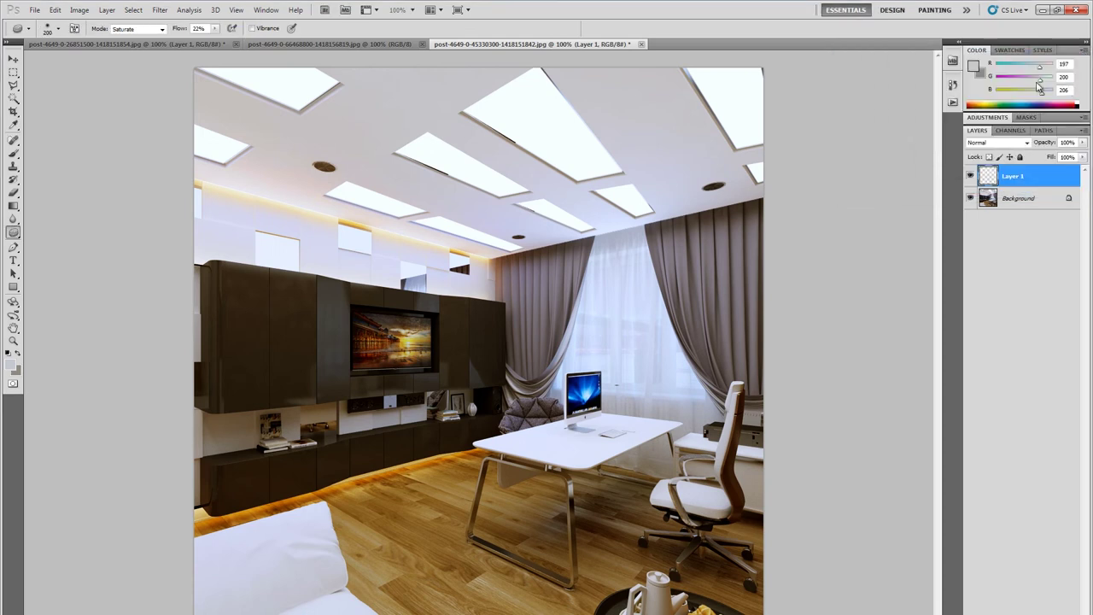
Darken the window and curtains on Layer 1 using the Burn tool with the Midtones range and 34% exposure
right_click(12, 236)
click(41, 232)
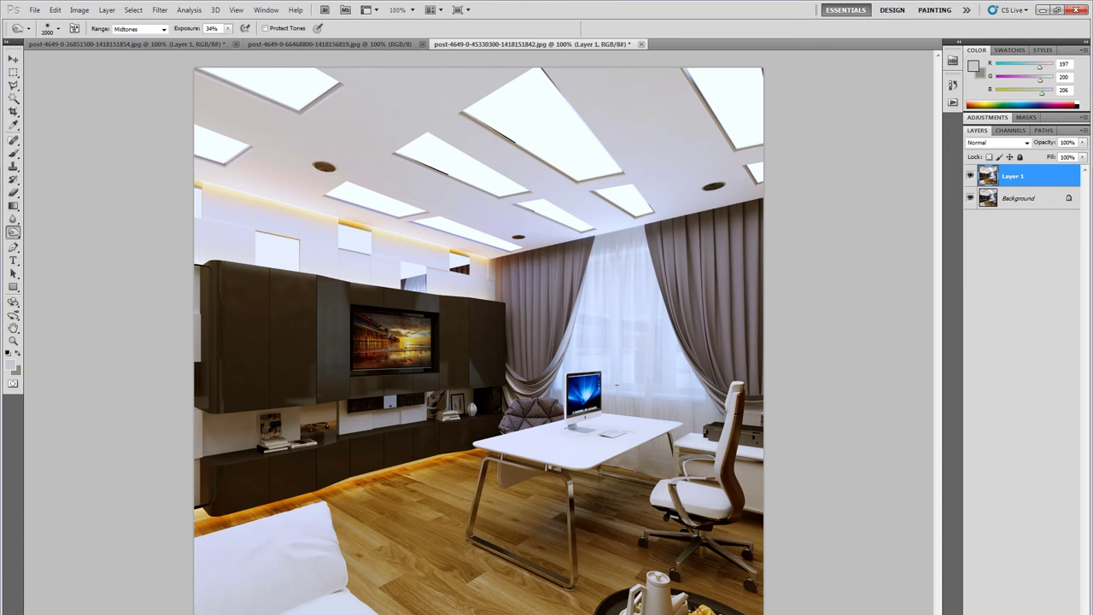
key(bracketleft)
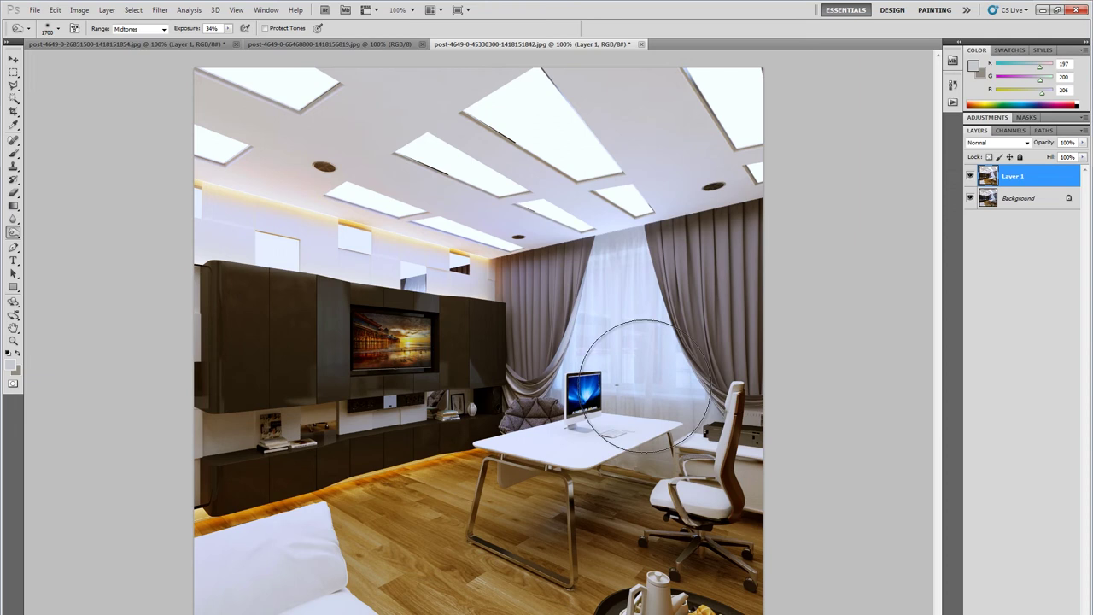
key(bracketright)
key(bracketright)
mouse_move(646, 384)
mouse_down()
mouse_move(651, 325)
mouse_move(622, 331)
mouse_move(636, 382)
mouse_move(608, 290)
mouse_move(640, 371)
mouse_move(616, 369)
mouse_move(621, 344)
mouse_move(631, 382)
mouse_move(650, 359)
mouse_move(639, 360)
mouse_move(640, 378)
mouse_move(620, 298)
mouse_move(660, 393)
mouse_up()
key(bracketleft)
key(bracketleft)
key(bracketleft)
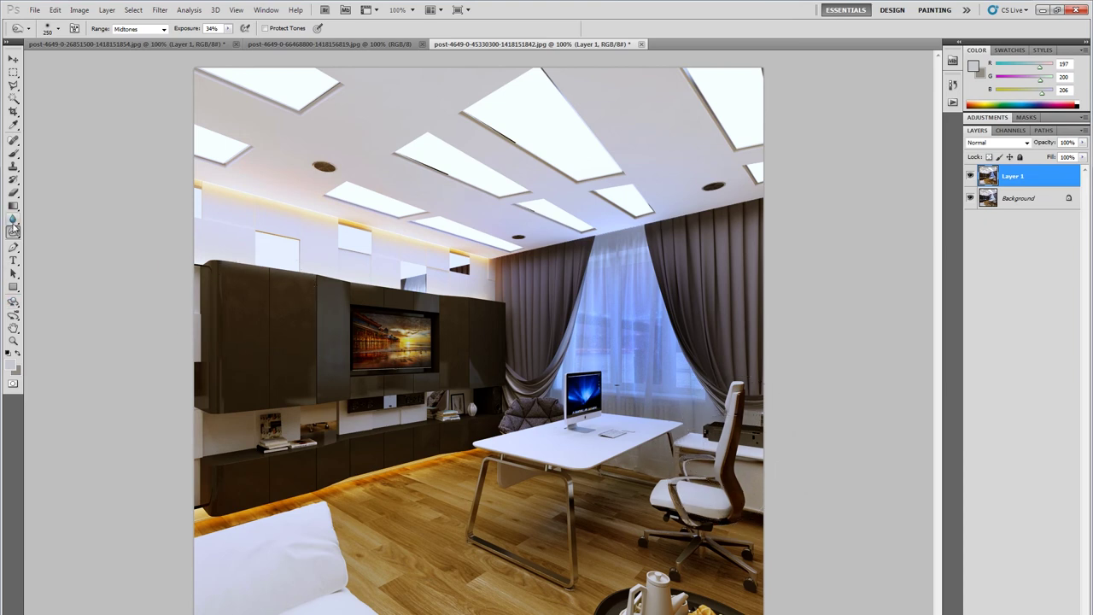
Burn the area around the office chair and side cabinet at brush size 250, keeping the Midtones range
drag(13, 231, 38, 243)
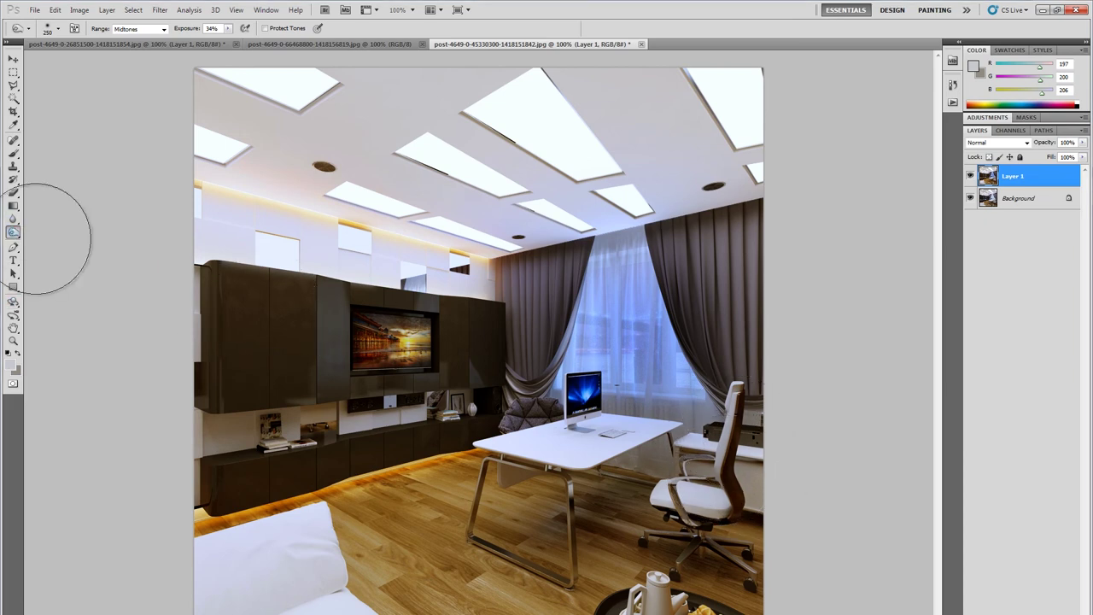
click(123, 30)
click(122, 30)
click(122, 31)
click(122, 31)
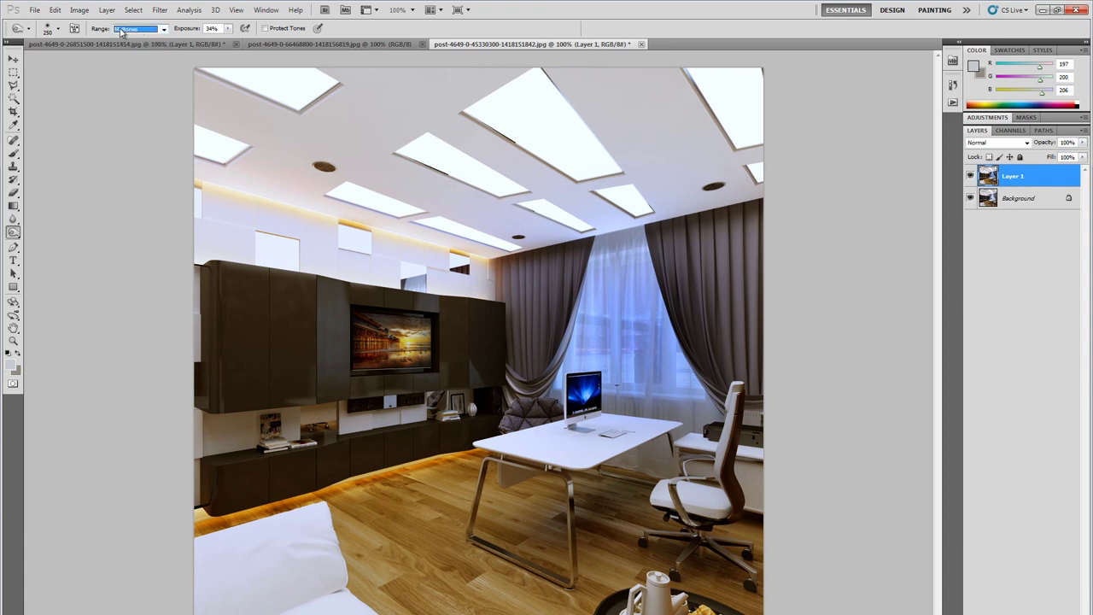
click(122, 30)
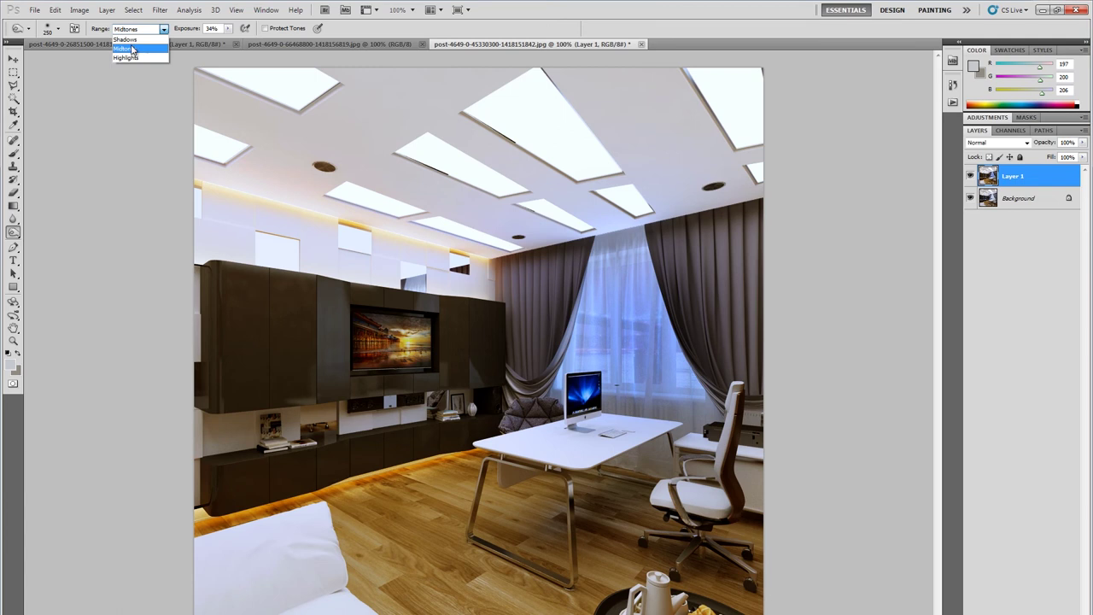
key(Escape)
drag(744, 456, 731, 431)
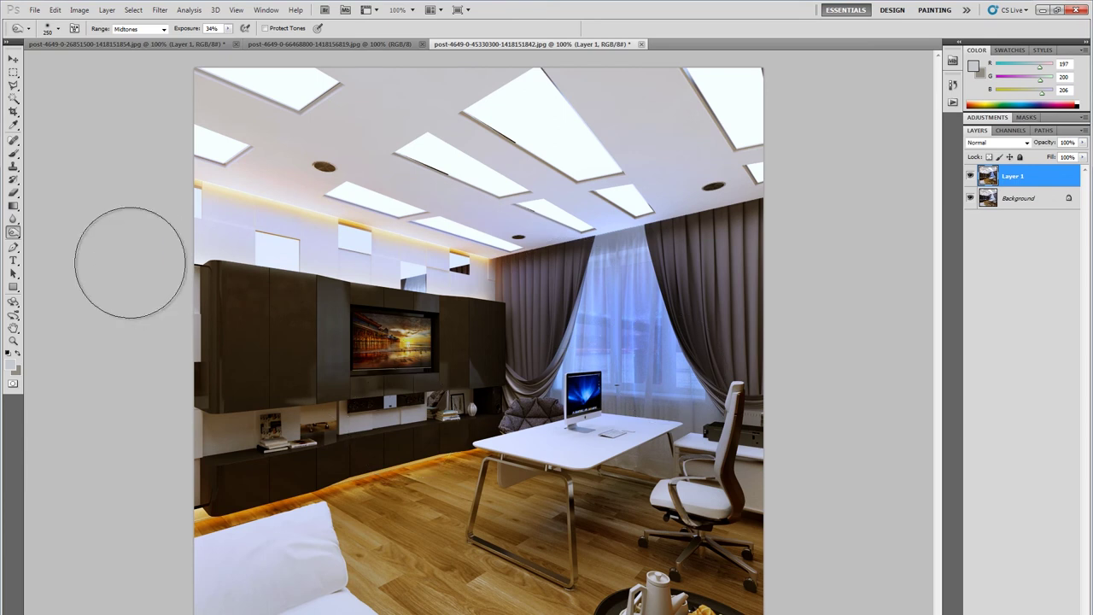
Lighten parts of the night render using the Dodge tool on Midtones at 23% exposure, reducing the brush to size 150
click(17, 239)
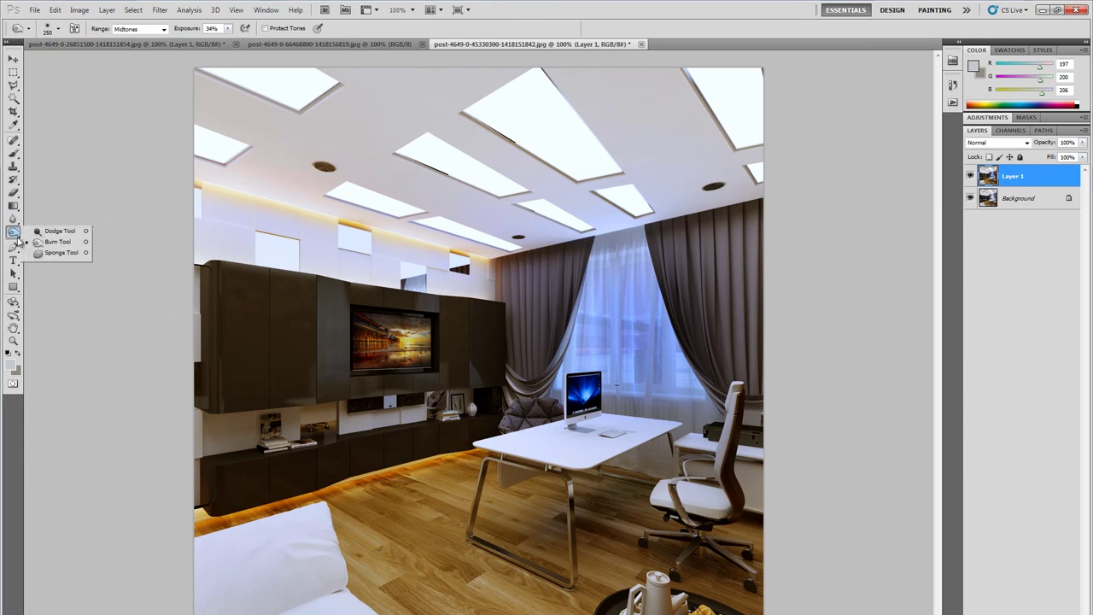
click(43, 242)
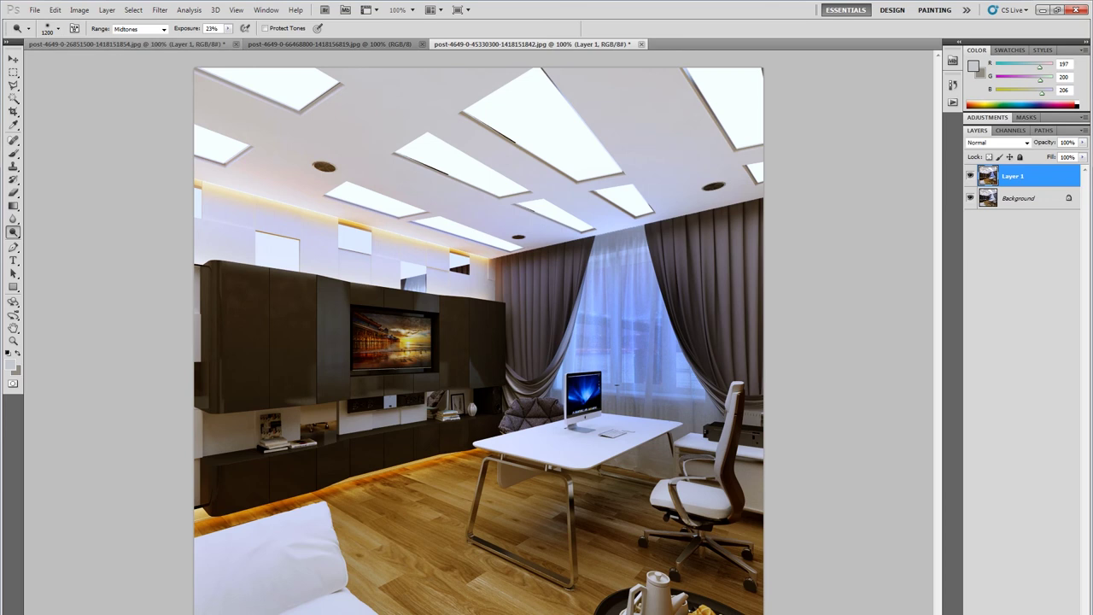
key(bracketleft)
key(bracketleft)
key(bracketleft)
key(bracketleft)
key(bracketleft)
key(bracketleft)
key(bracketleft)
key(bracketleft)
key(bracketleft)
key(bracketleft)
key(bracketleft)
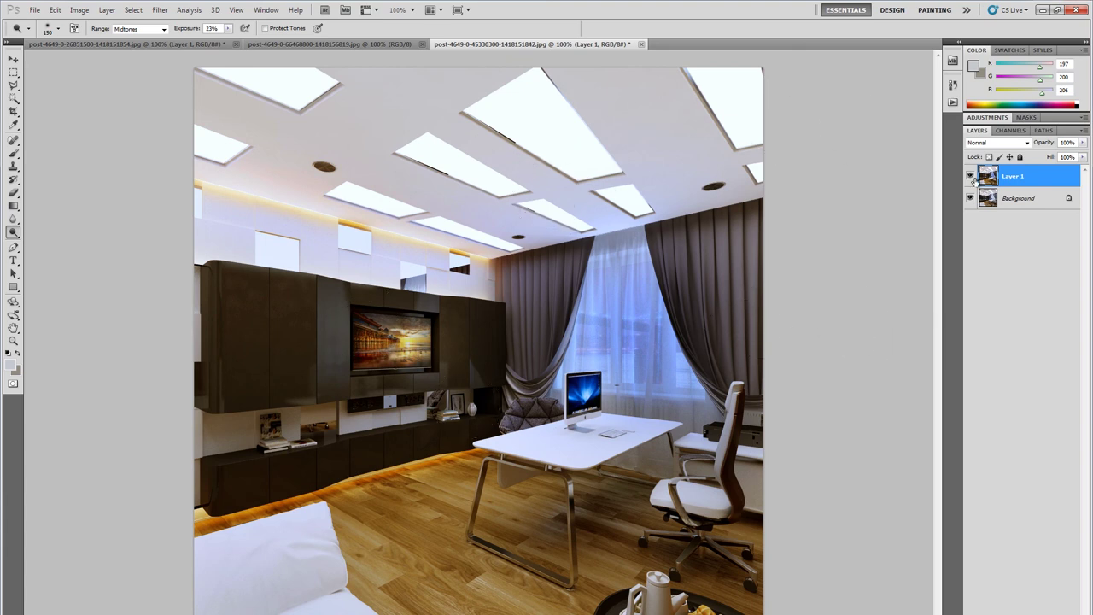
Compare the render with and without Layer 1 and merge the layer down into the Background
click(971, 176)
click(971, 175)
click(971, 176)
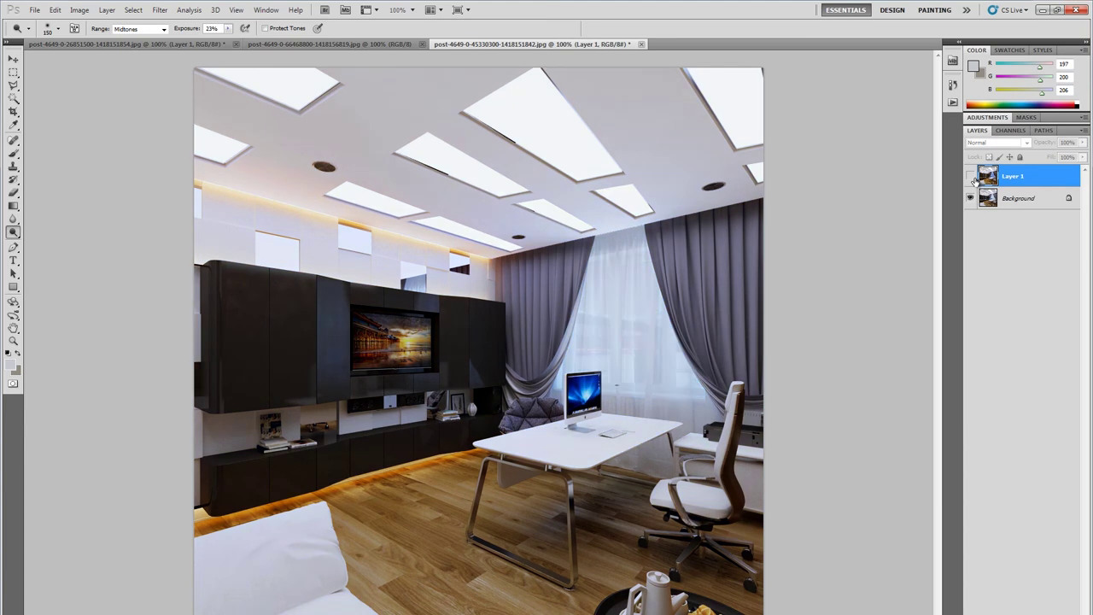
click(971, 176)
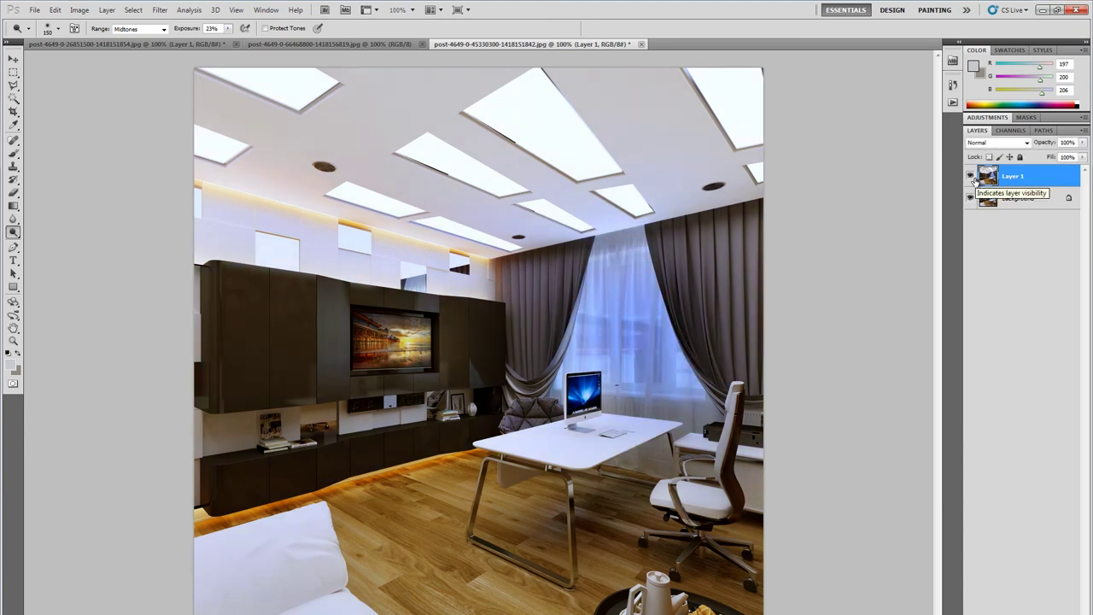
key(ctrl+e)
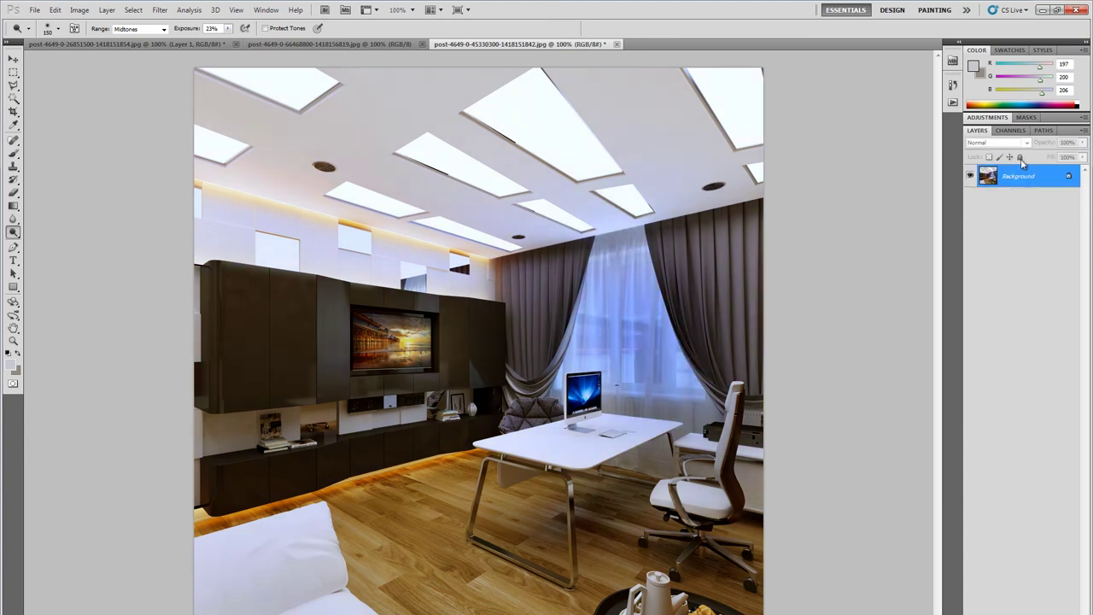
Copy the whole corrected image, revert the document to its original History snapshot, and paste the corrected version as a new layer
click(256, 9)
mouse_move(264, 23)
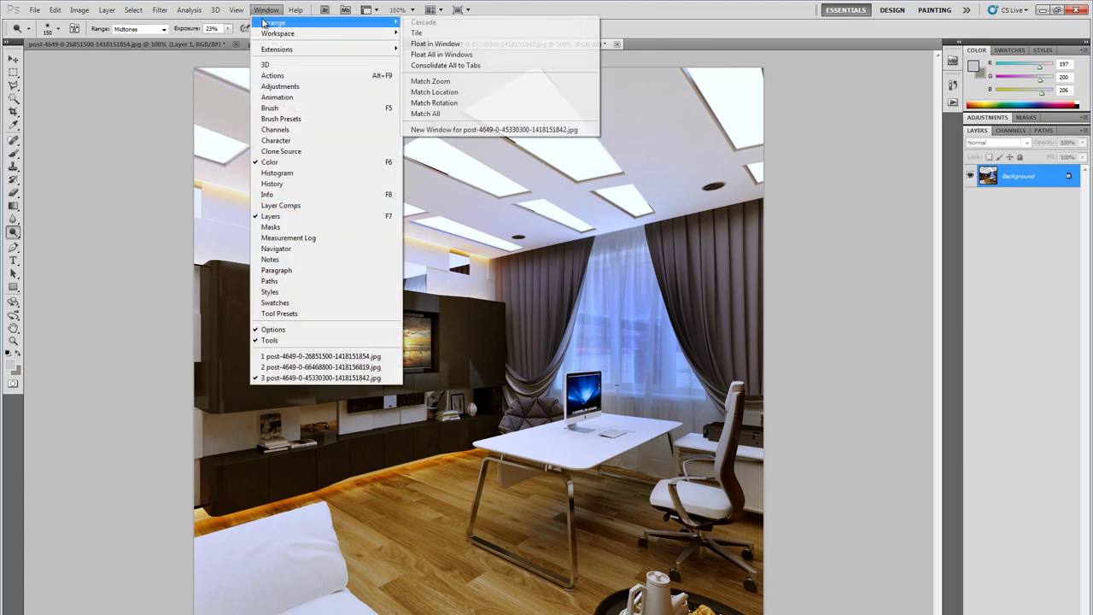
click(272, 183)
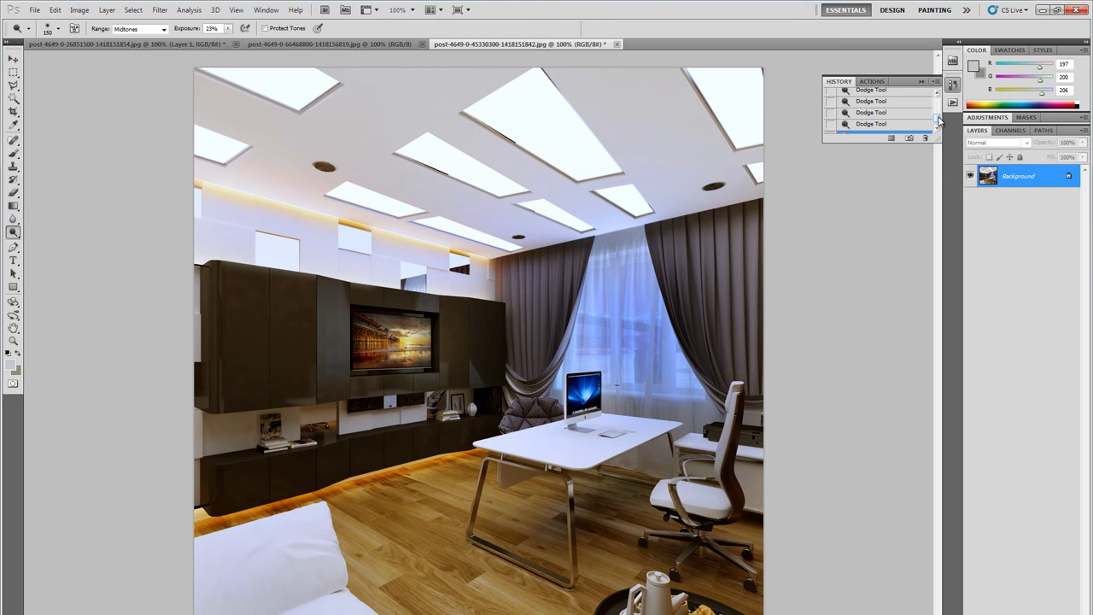
key(ctrl+a)
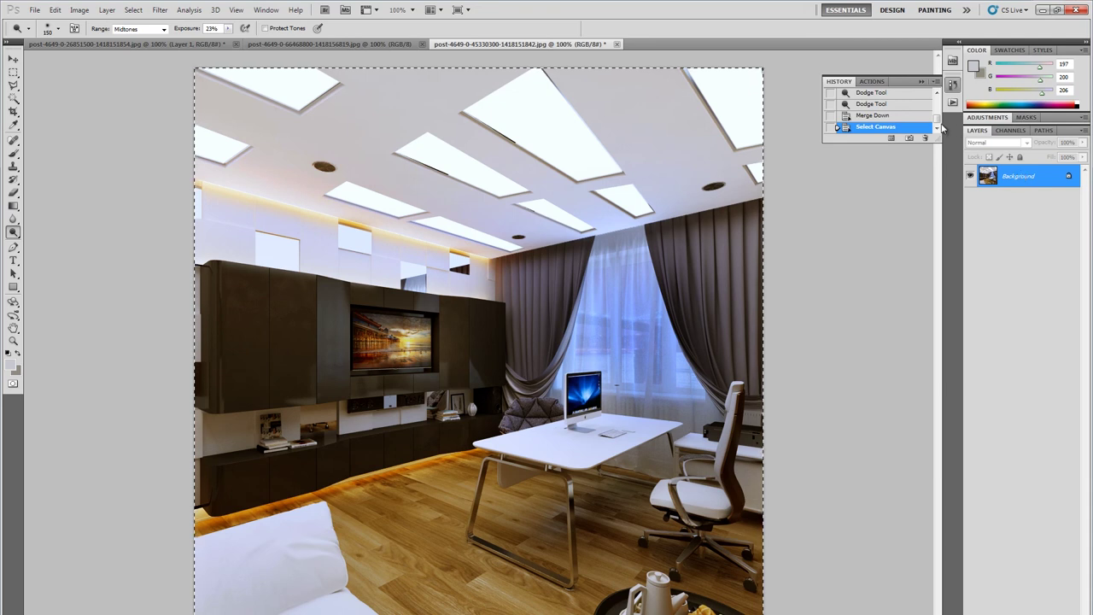
scroll(942, 101, up, 3)
scroll(942, 100, up, 3)
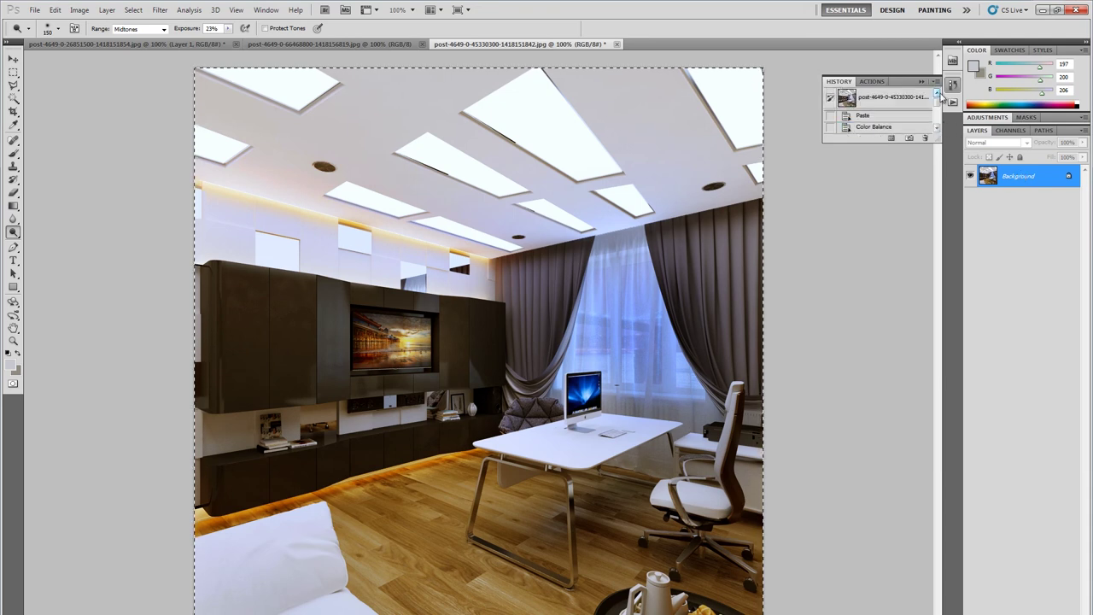
click(892, 98)
key(ctrl+v)
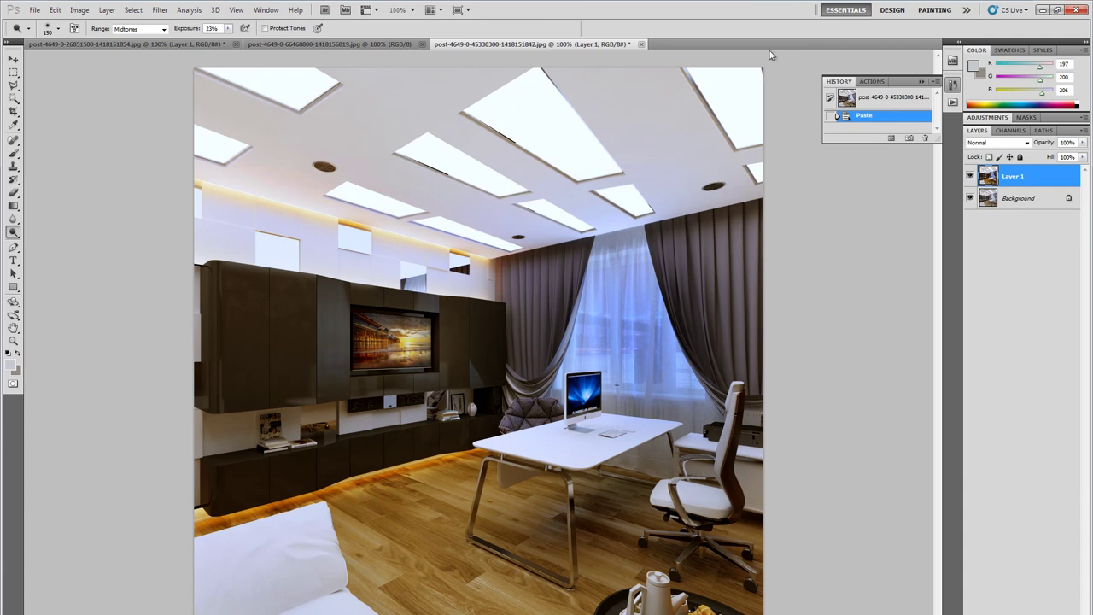
Compare the corrected version with the original render by switching Layer 1's visibility
click(969, 175)
click(969, 175)
click(969, 174)
click(969, 174)
click(14, 153)
drag(552, 140, 551, 120)
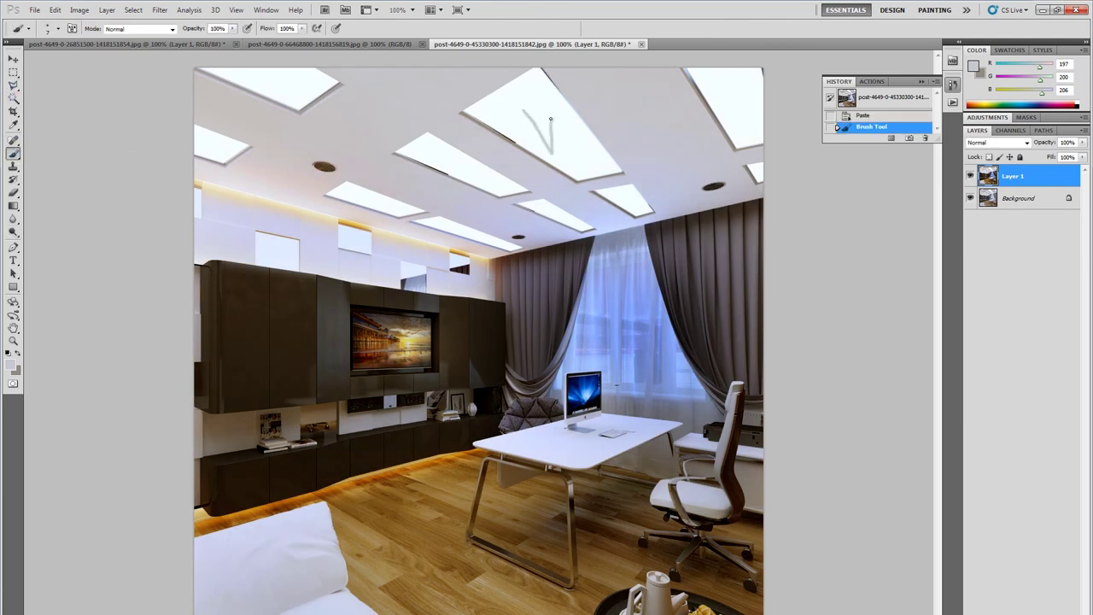
key(ctrl+z)
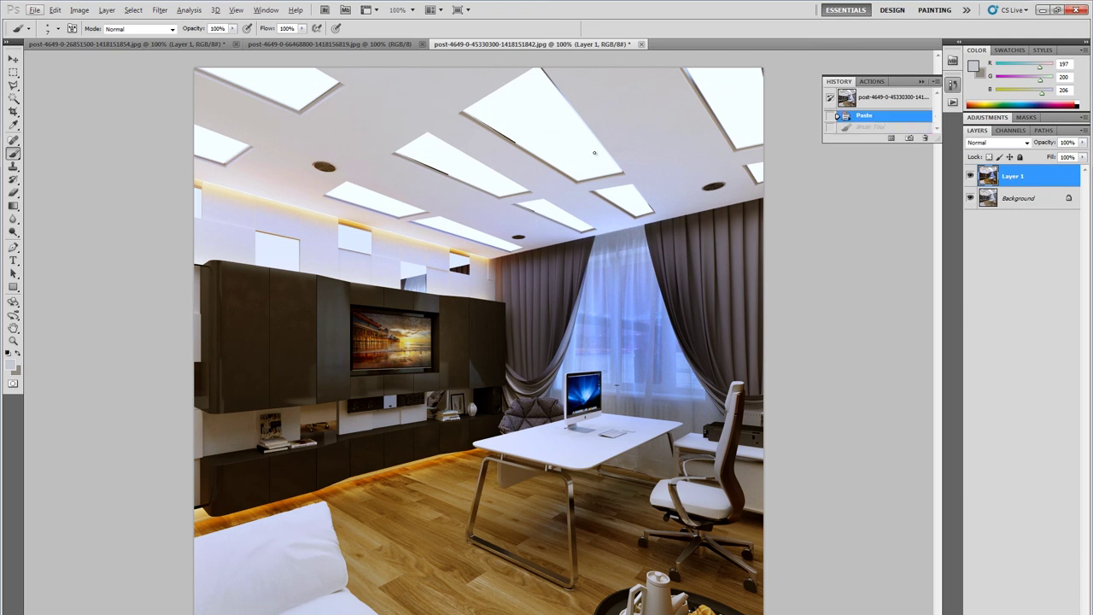
Save a JPEG copy of the corrected night render on drive F under an extended file name, with High quality and Baseline ("Standard") format
click(34, 9)
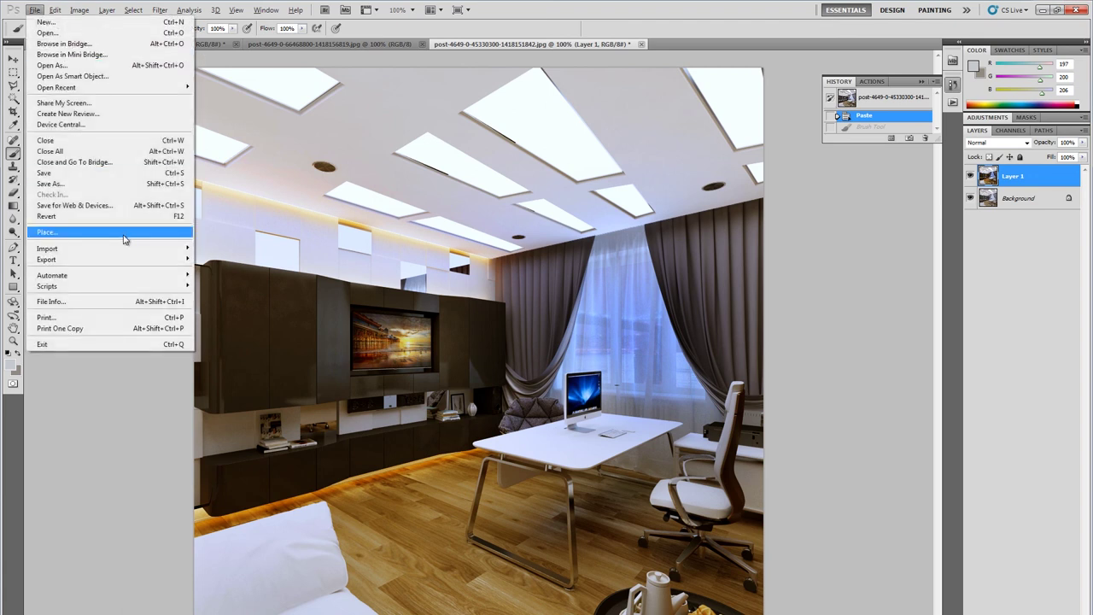
click(92, 187)
click(311, 498)
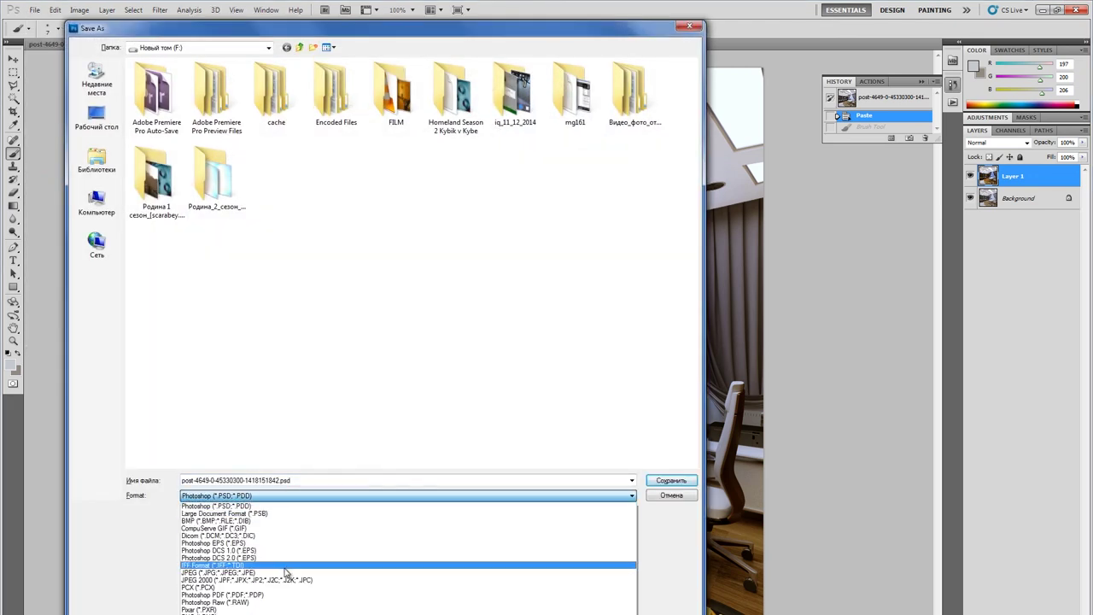
click(287, 568)
click(260, 497)
scroll(246, 568, down, 2)
click(242, 581)
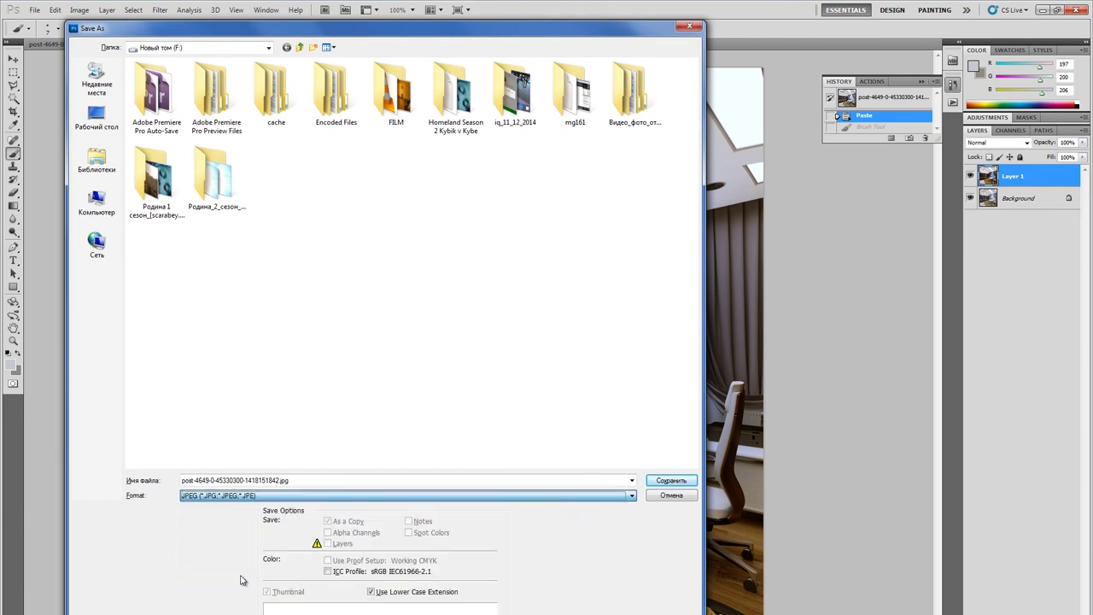
click(290, 481)
click(289, 480)
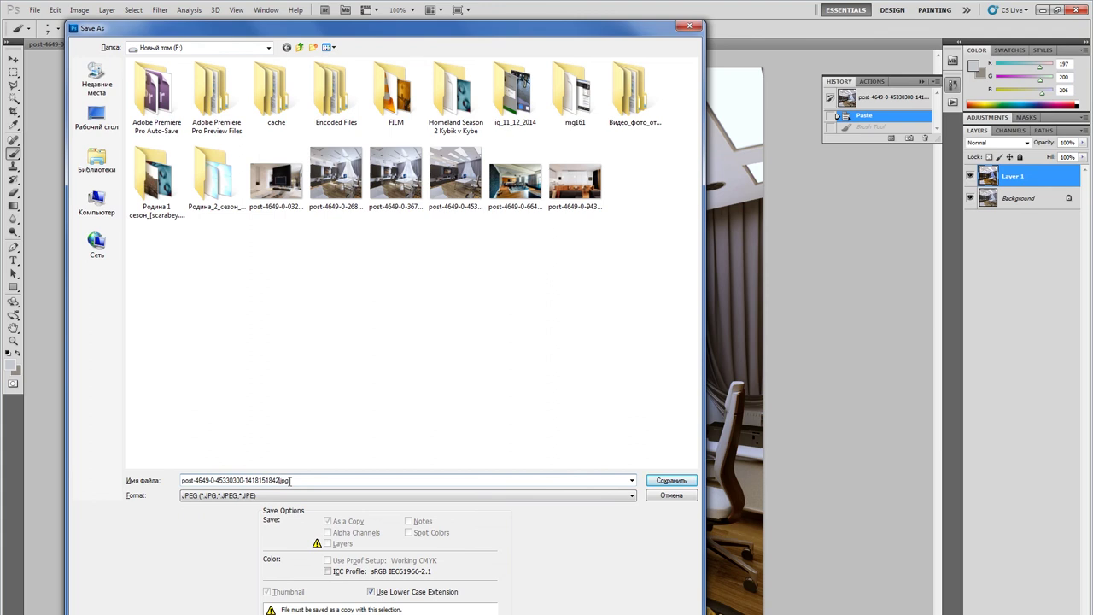
key(Return)
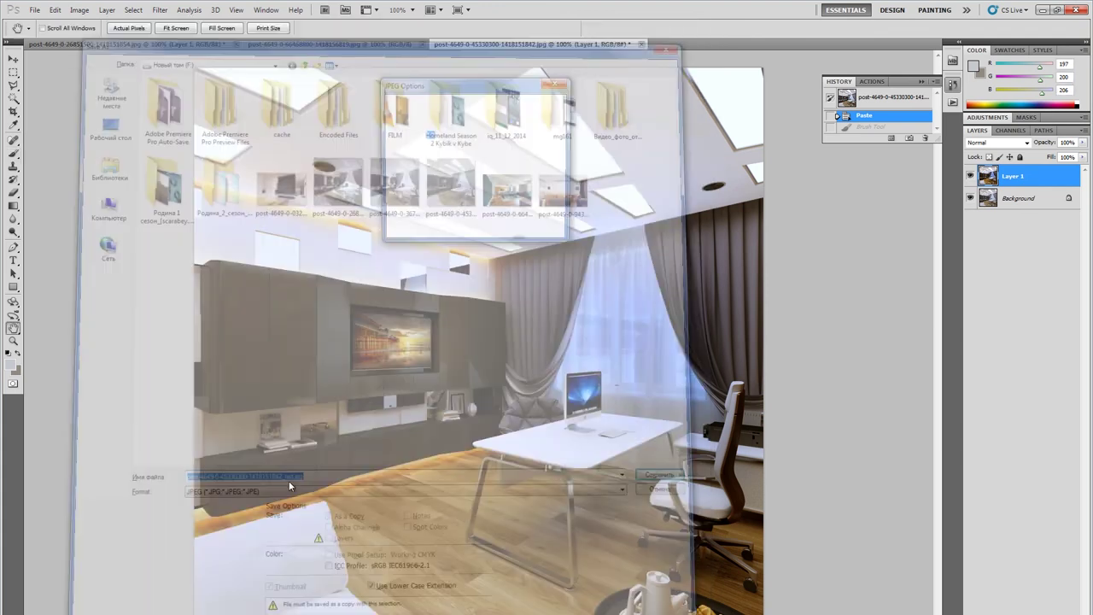
drag(487, 162, 479, 165)
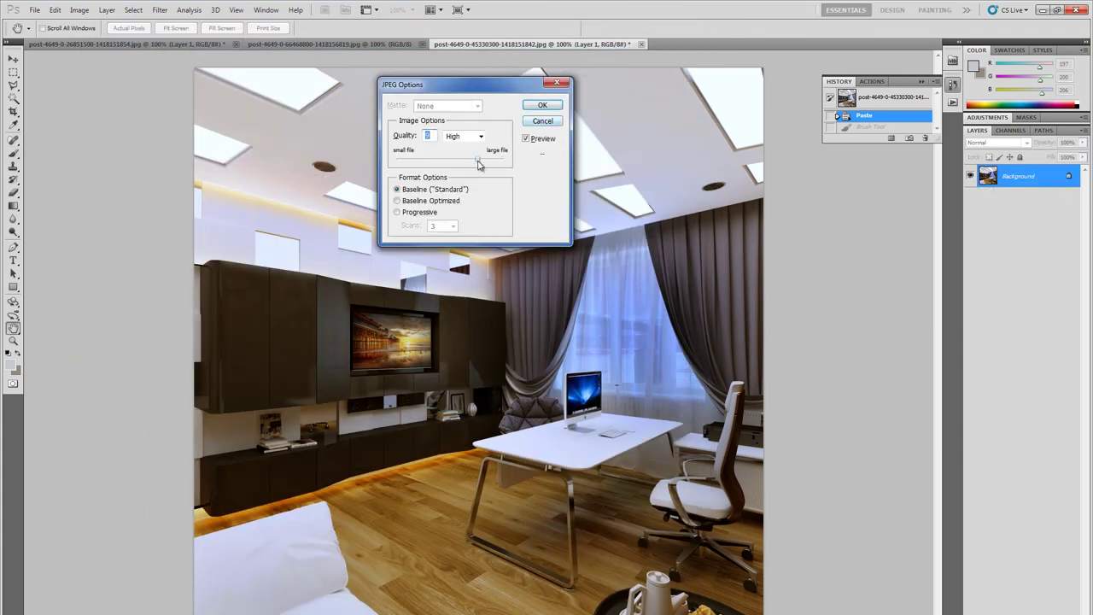
click(558, 105)
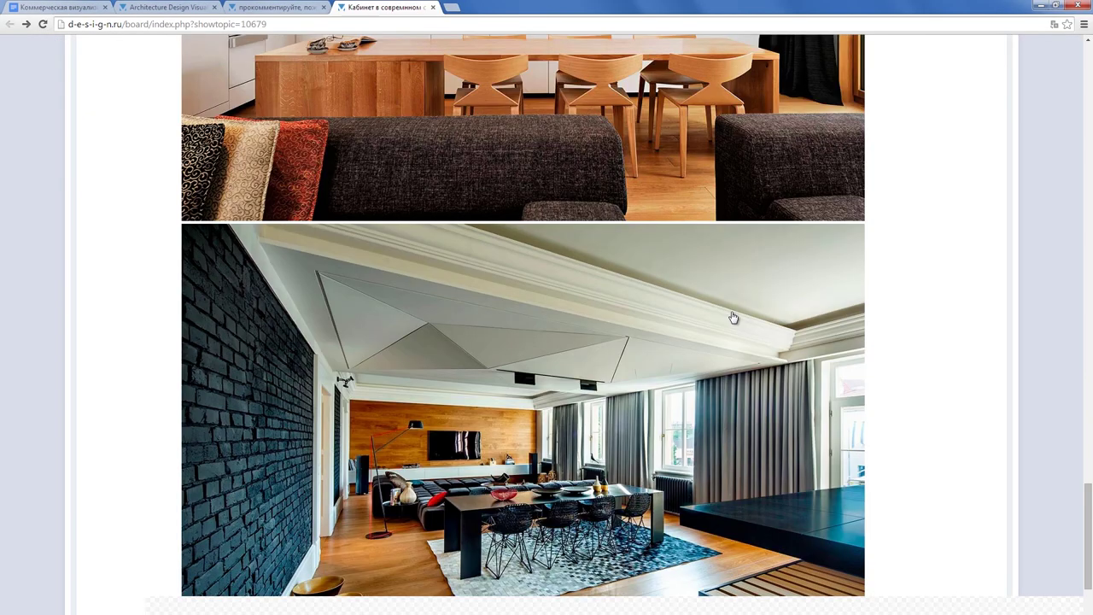
Switch to the browser and look through the forum topic's renders and reference photos down to the reply form
scroll(732, 316, down, 5)
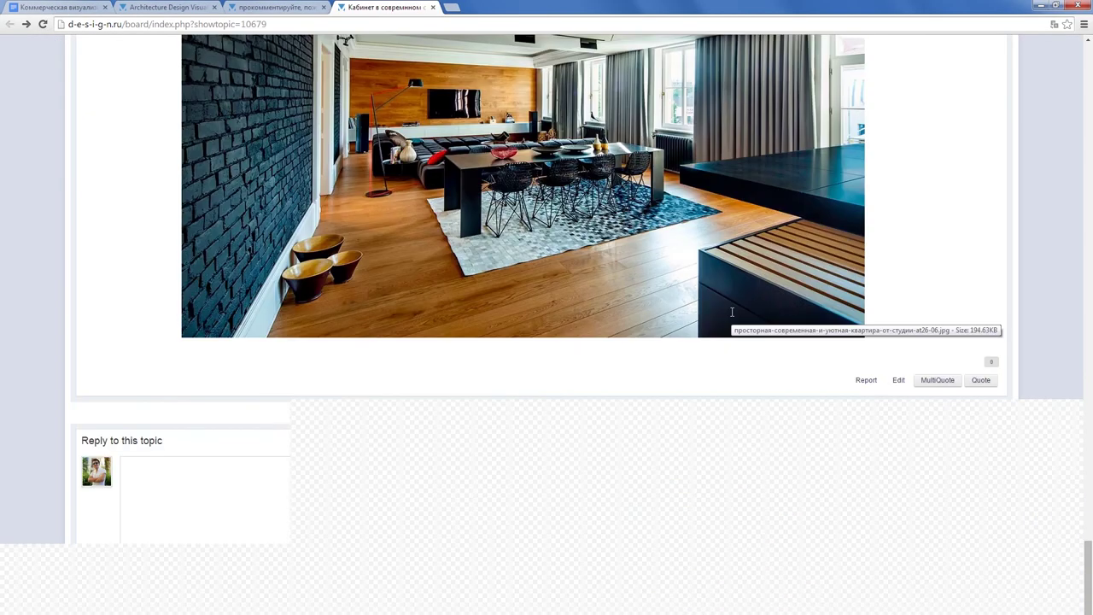
scroll(965, 464, up, 15)
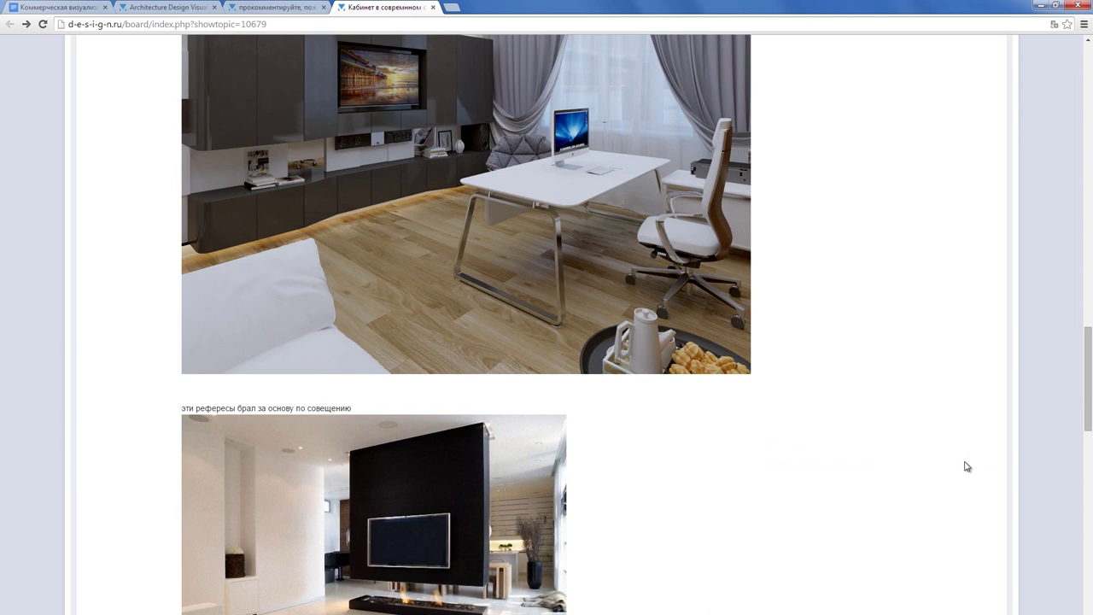
scroll(966, 465, up, 5)
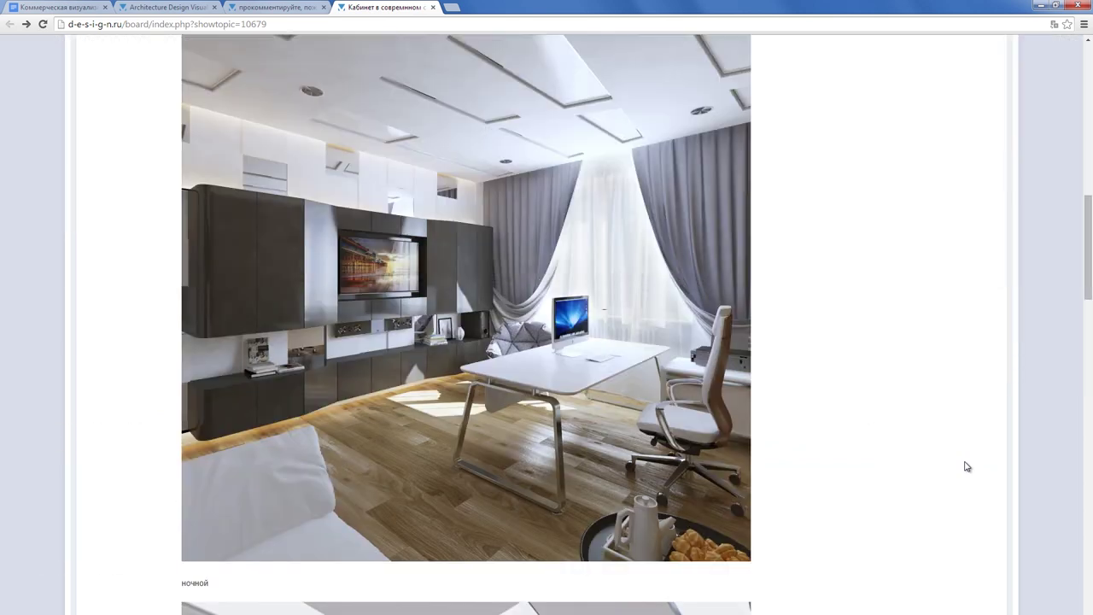
scroll(966, 466, down, 20)
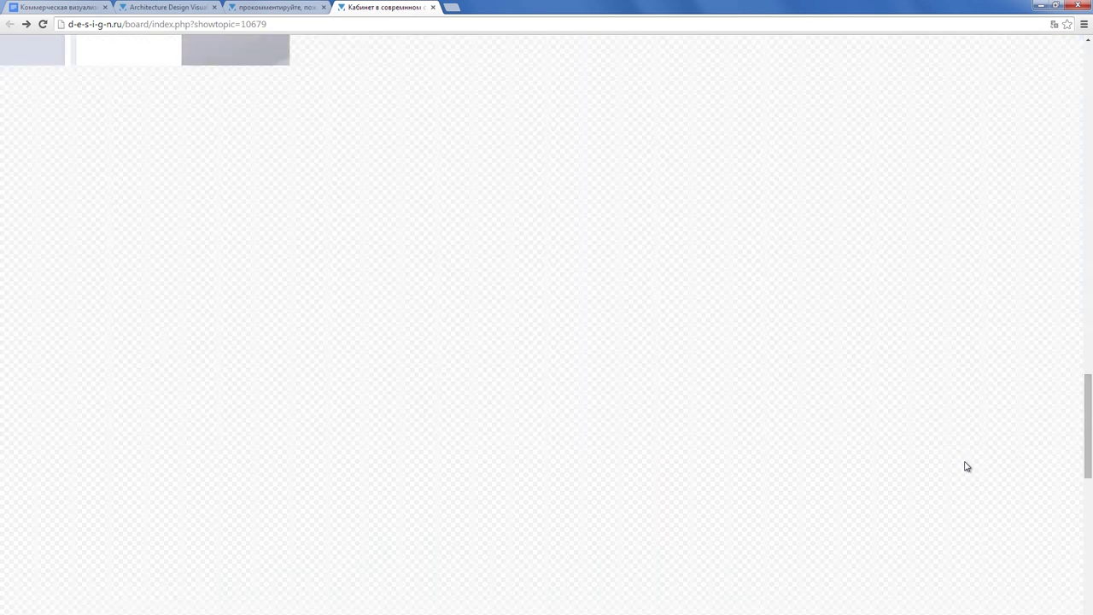
scroll(966, 462, down, 5)
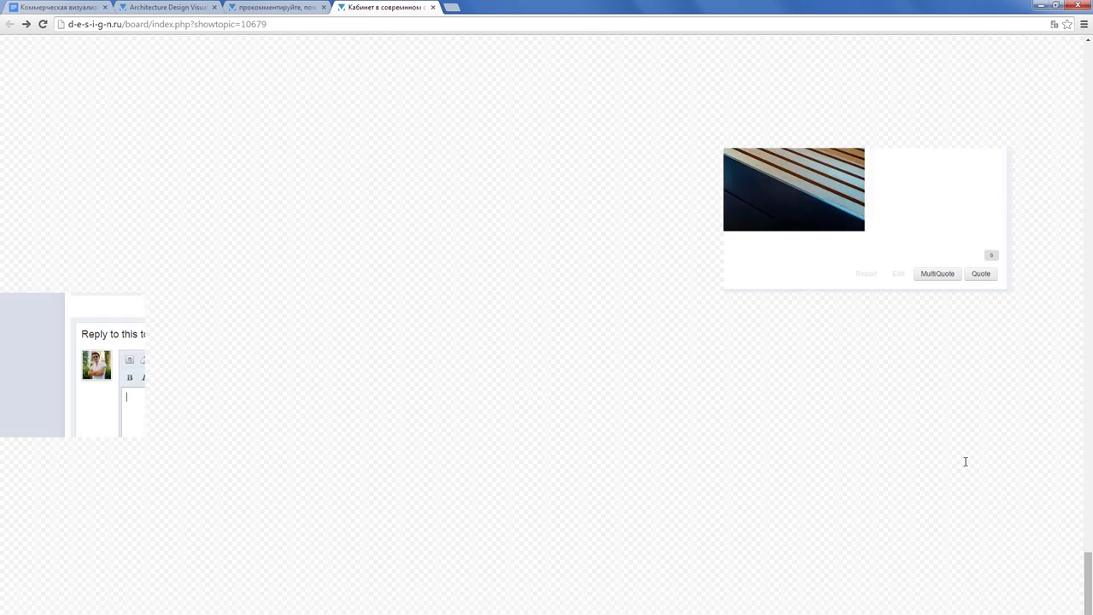